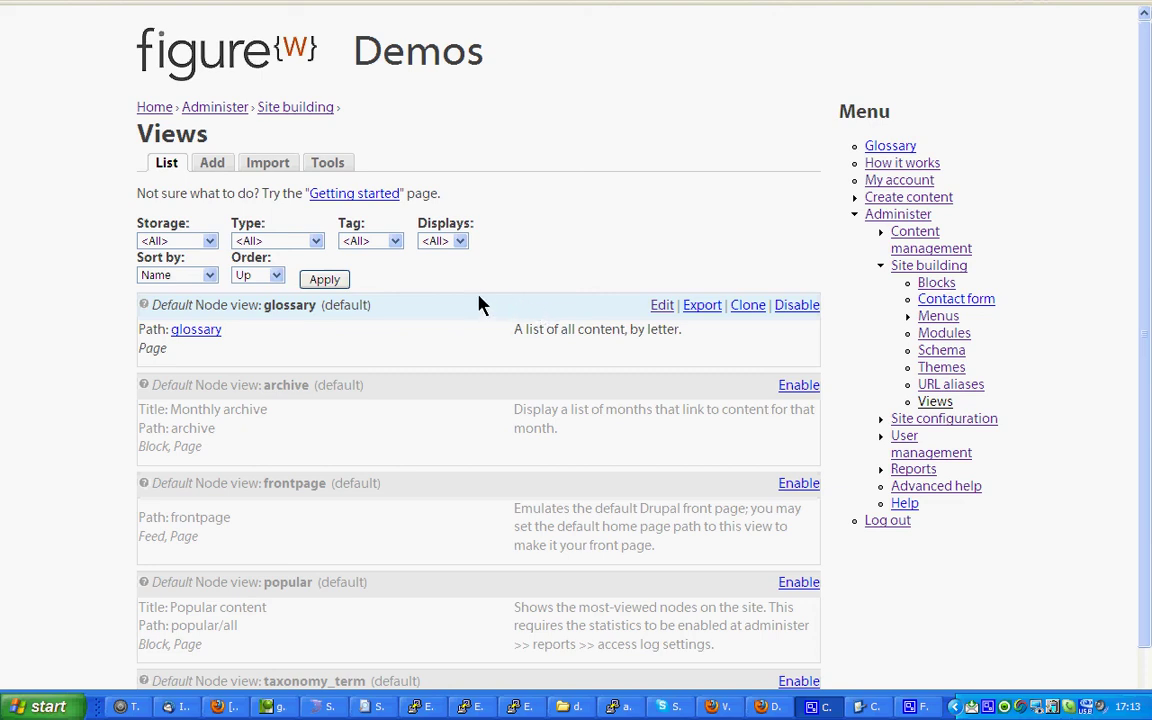
Step: Create a new Node-type view named 'randoms' and open its editor
click(208, 169)
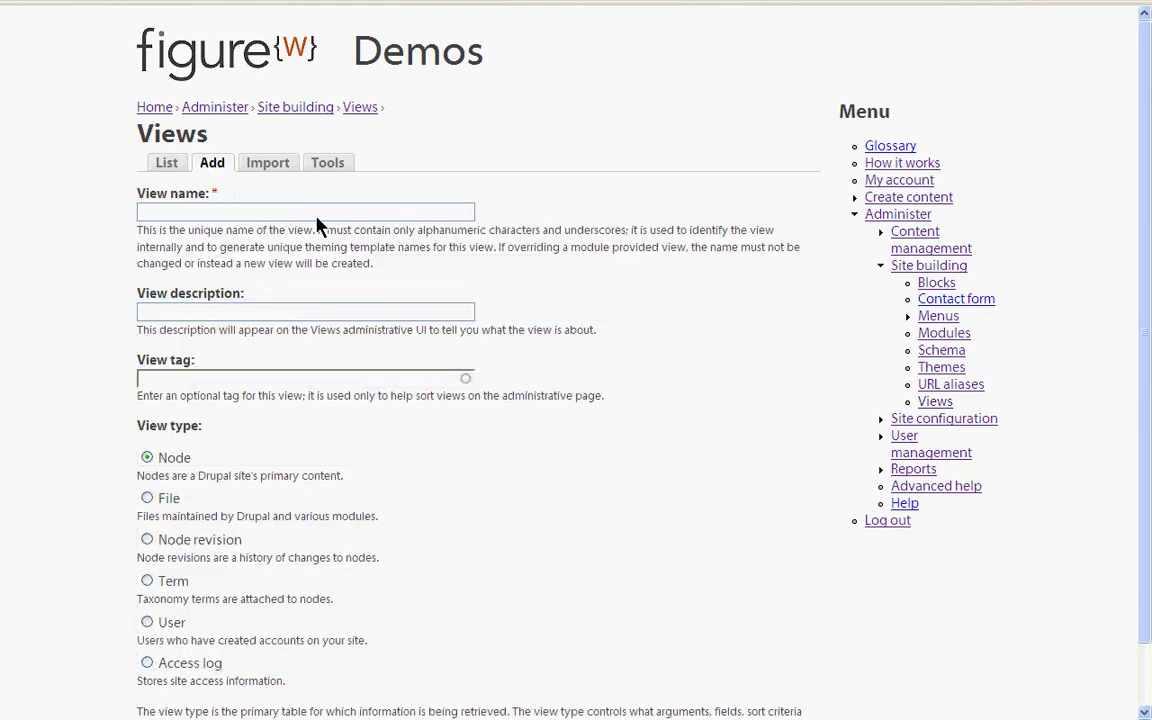
click(316, 213)
text(randoms)
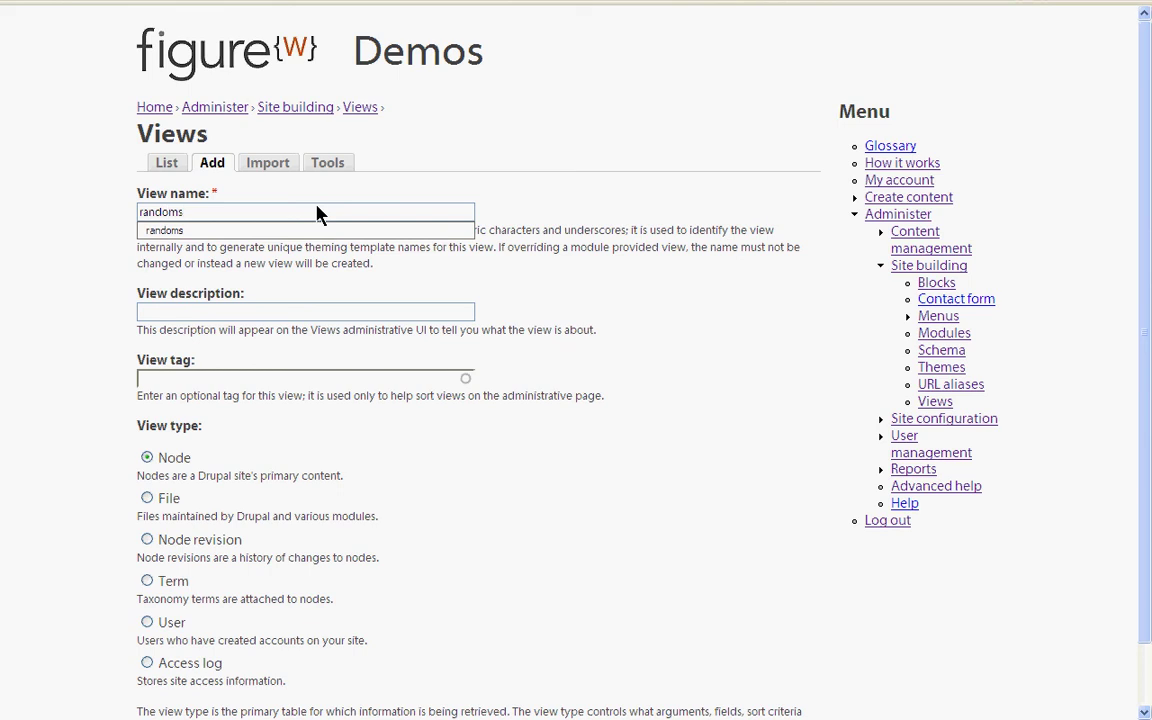
key(Escape)
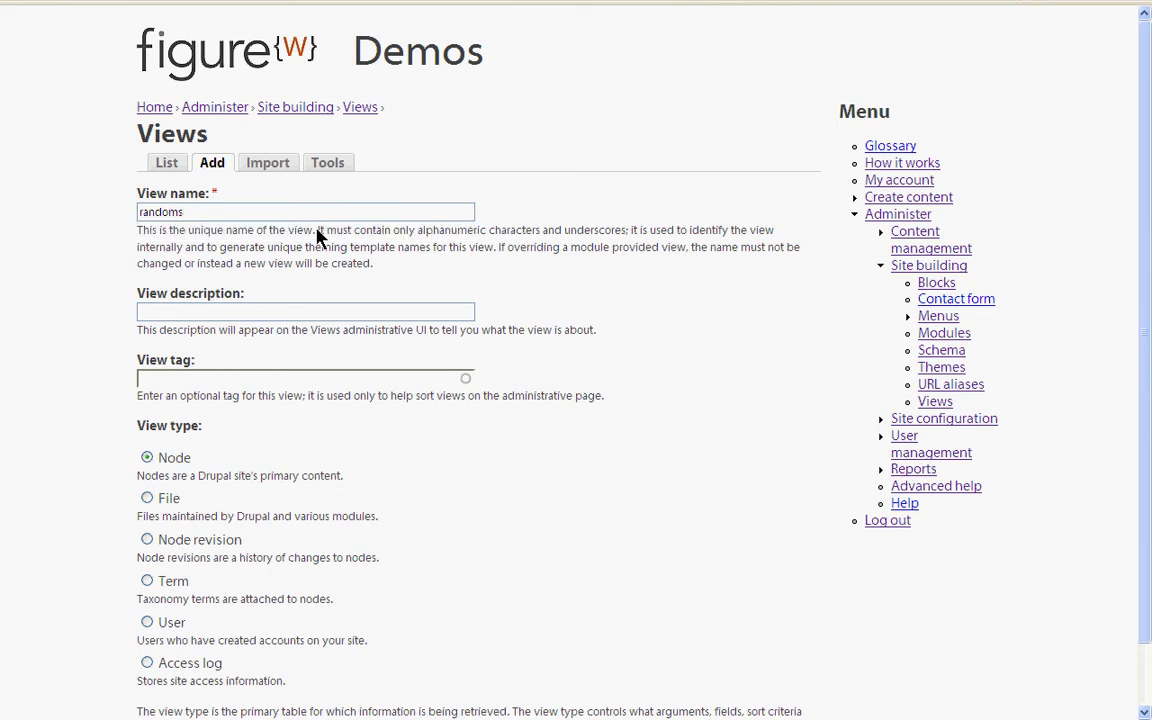
key(Return)
scroll(316, 260, down, 2)
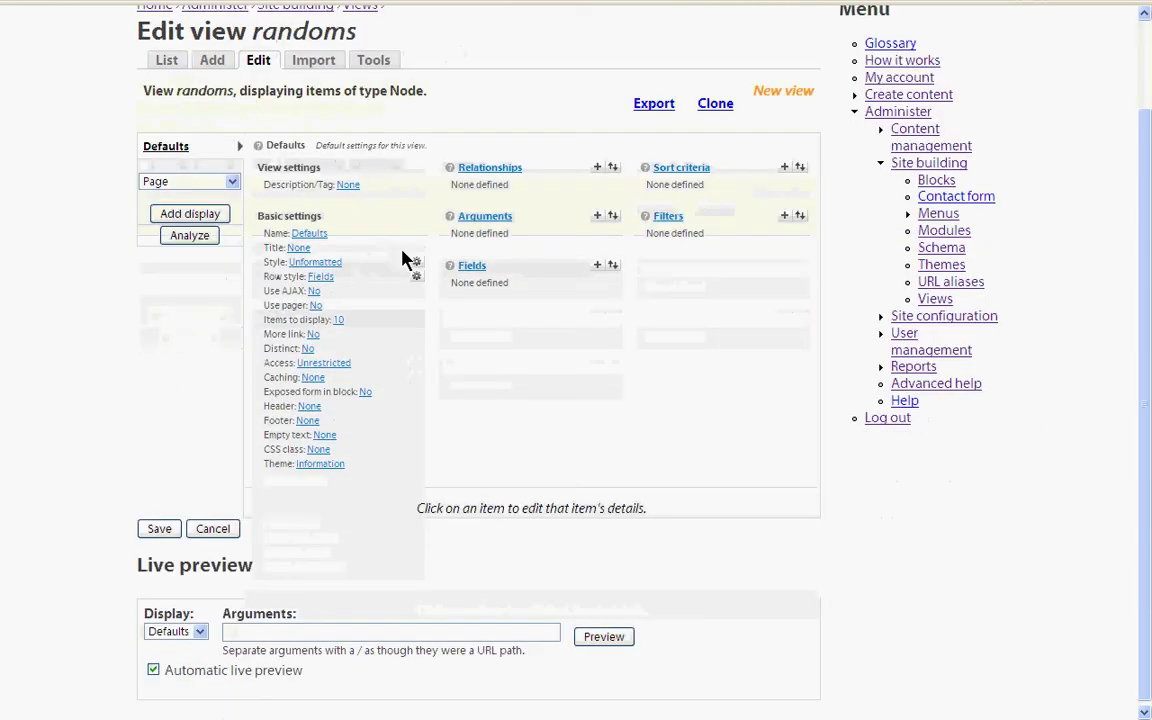
scroll(405, 258, up, 2)
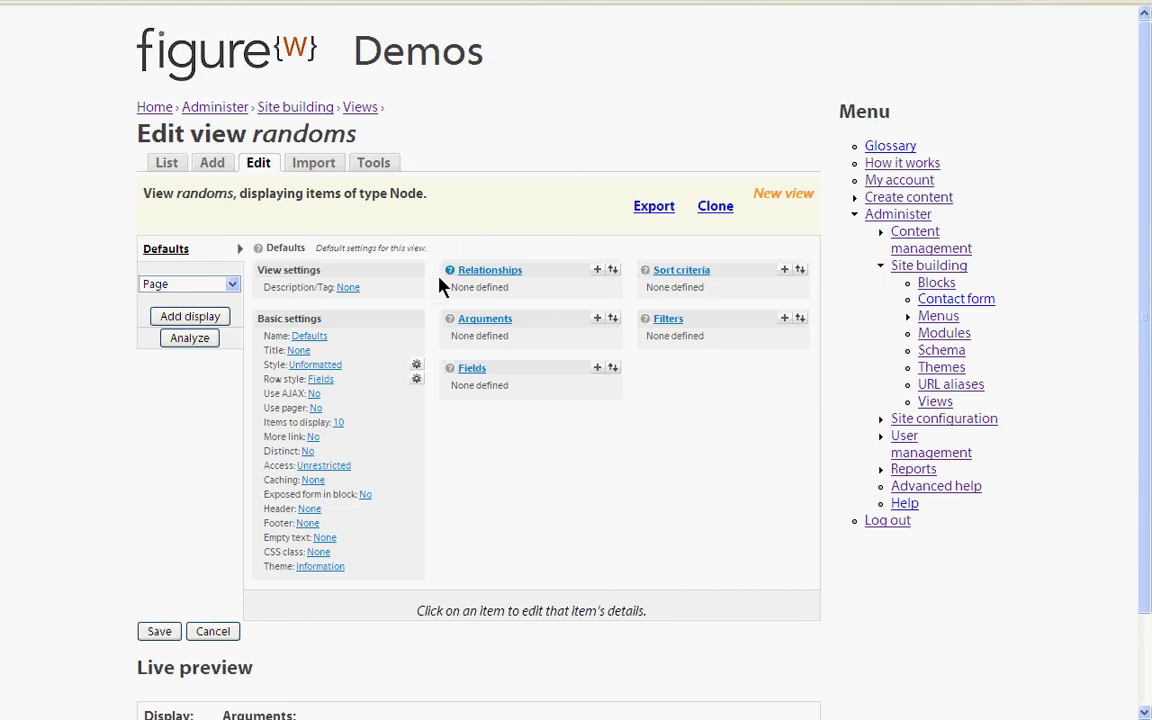
Step: Set the view title to 'Random Stories'
click(299, 352)
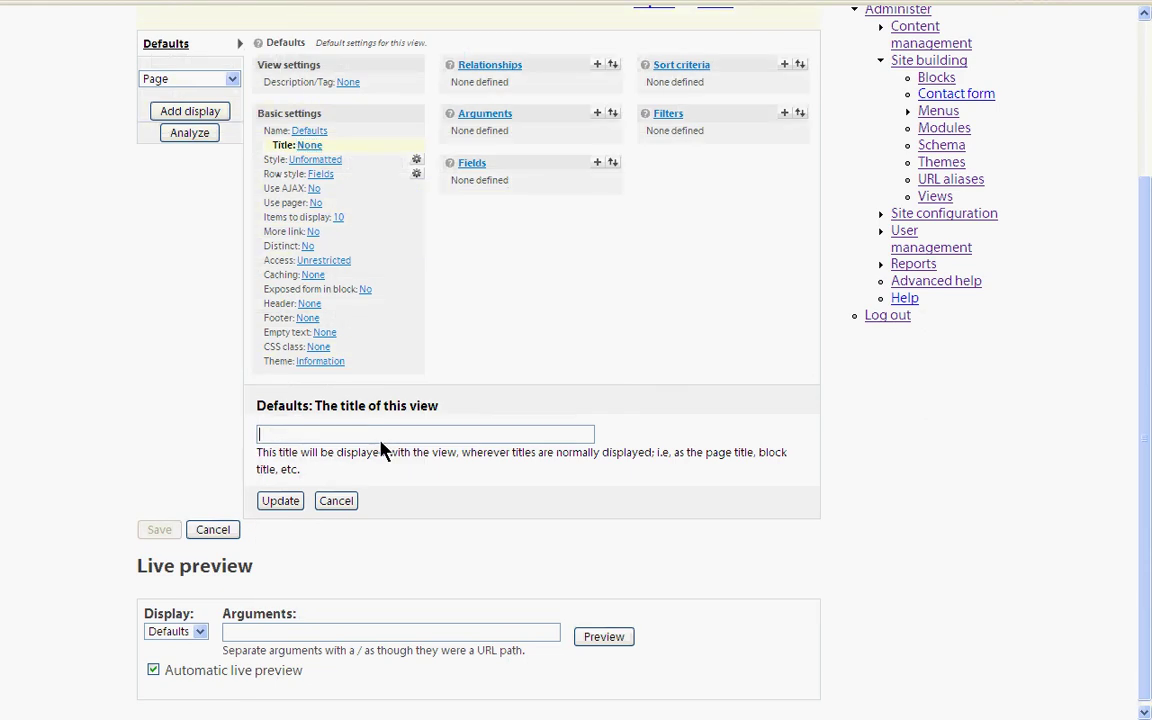
text(R)
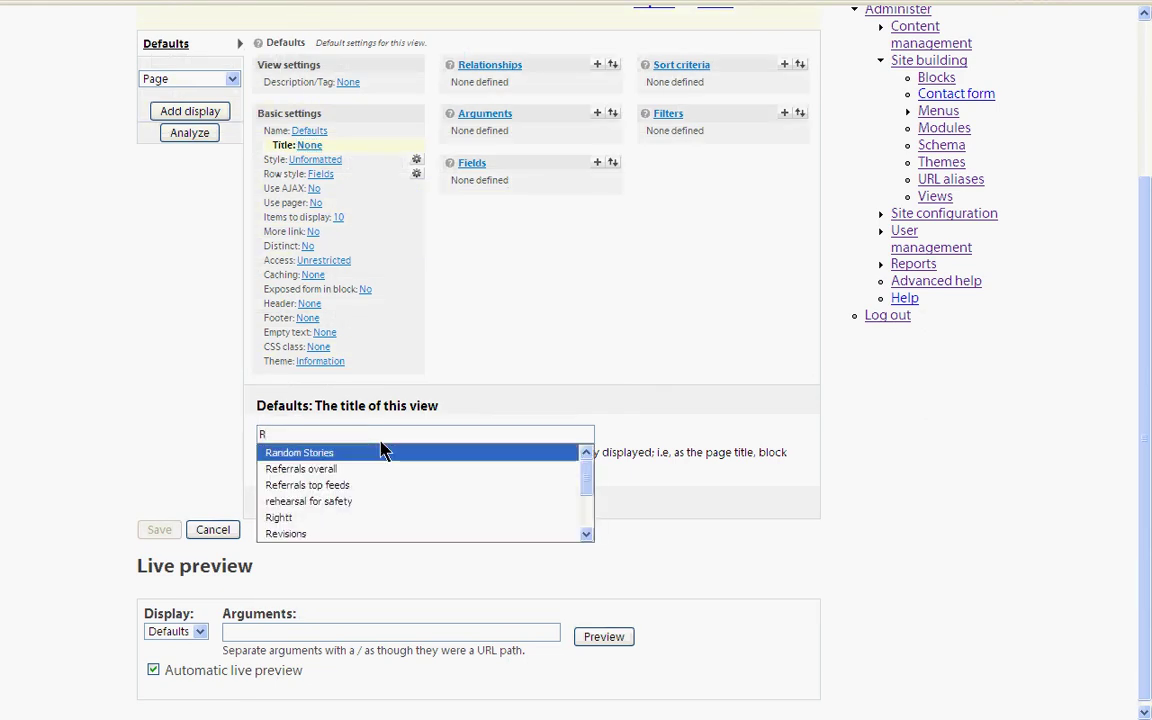
click(383, 452)
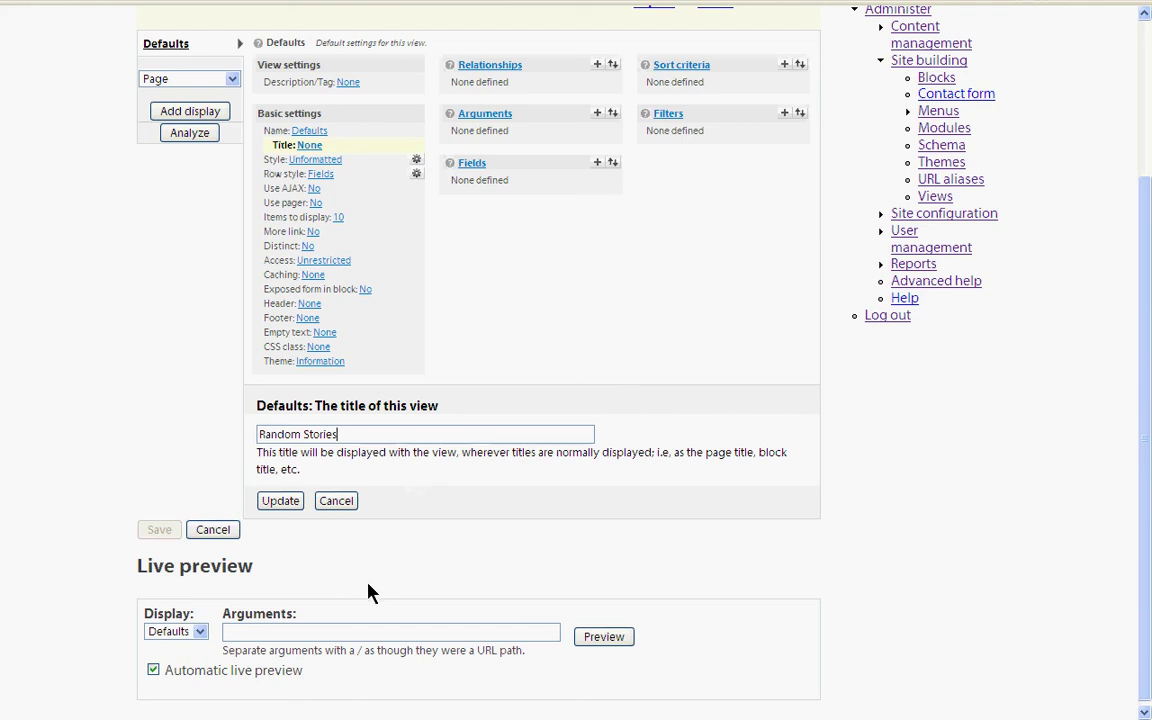
click(282, 501)
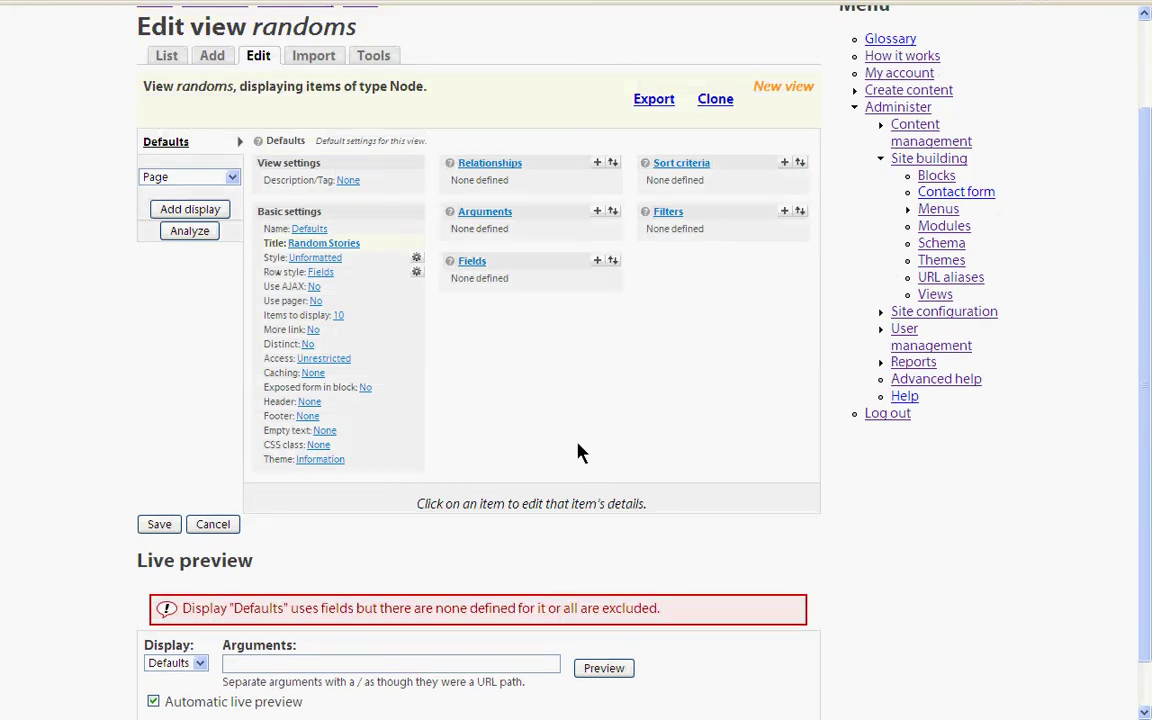
Step: Change the items to display from 10 to 5
click(338, 316)
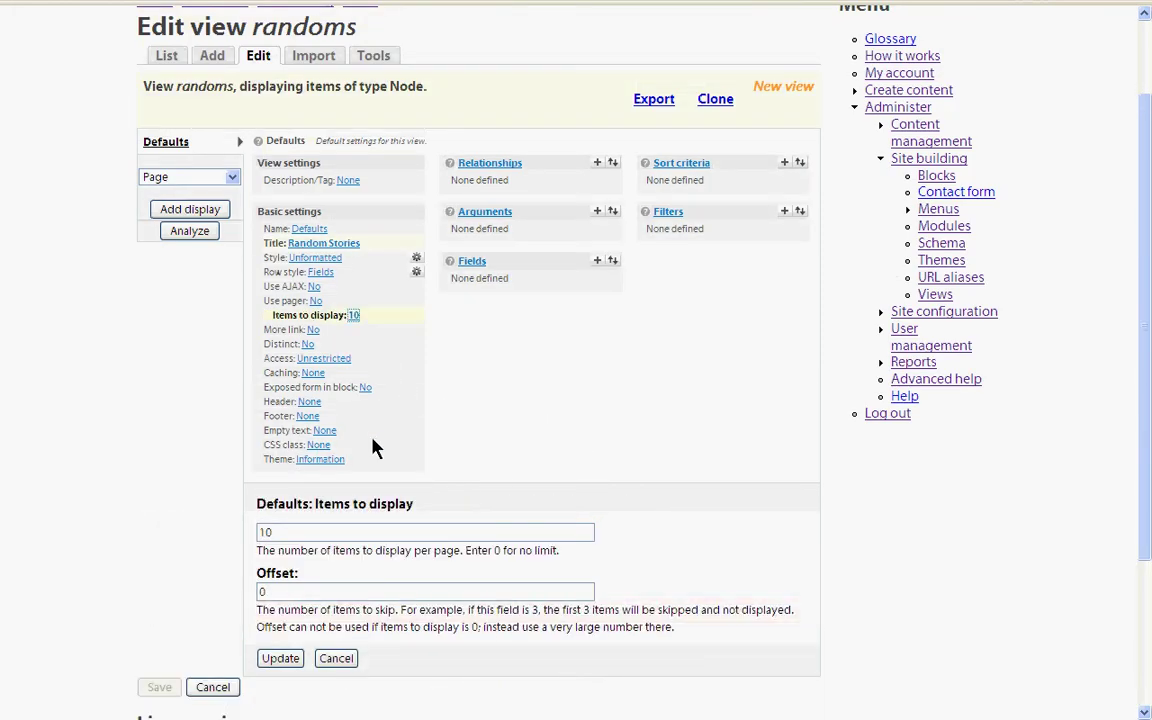
click(331, 540)
key(BackSpace)
key(BackSpace)
text(5)
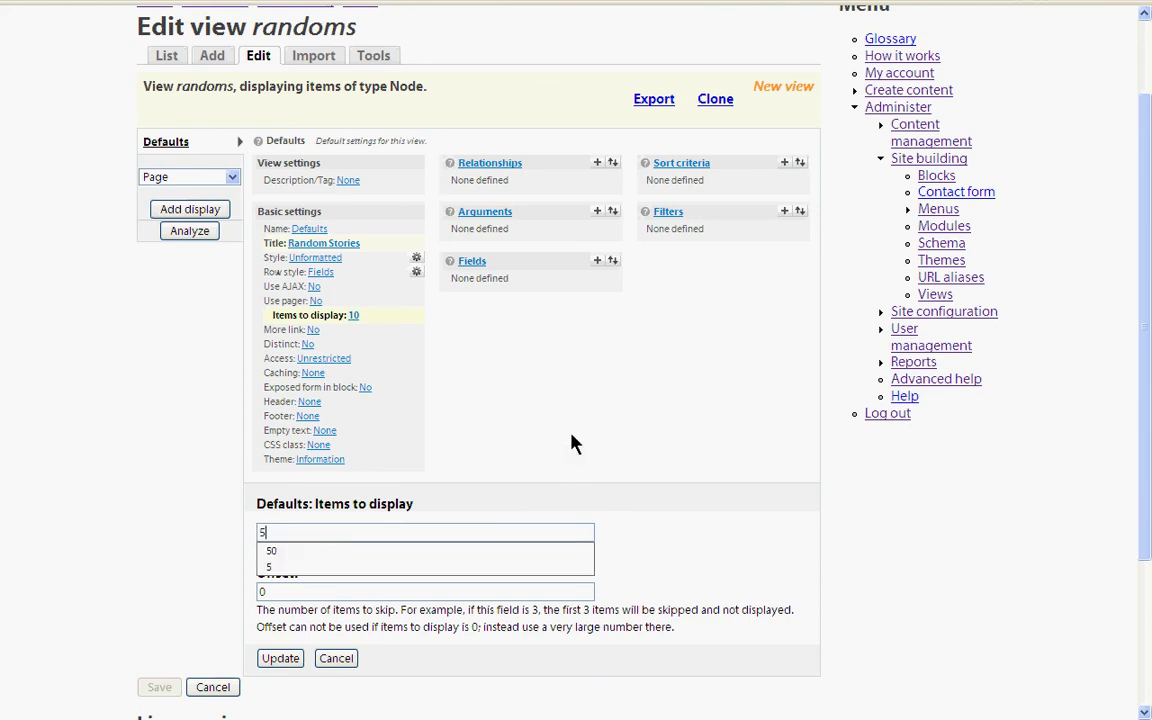
click(297, 662)
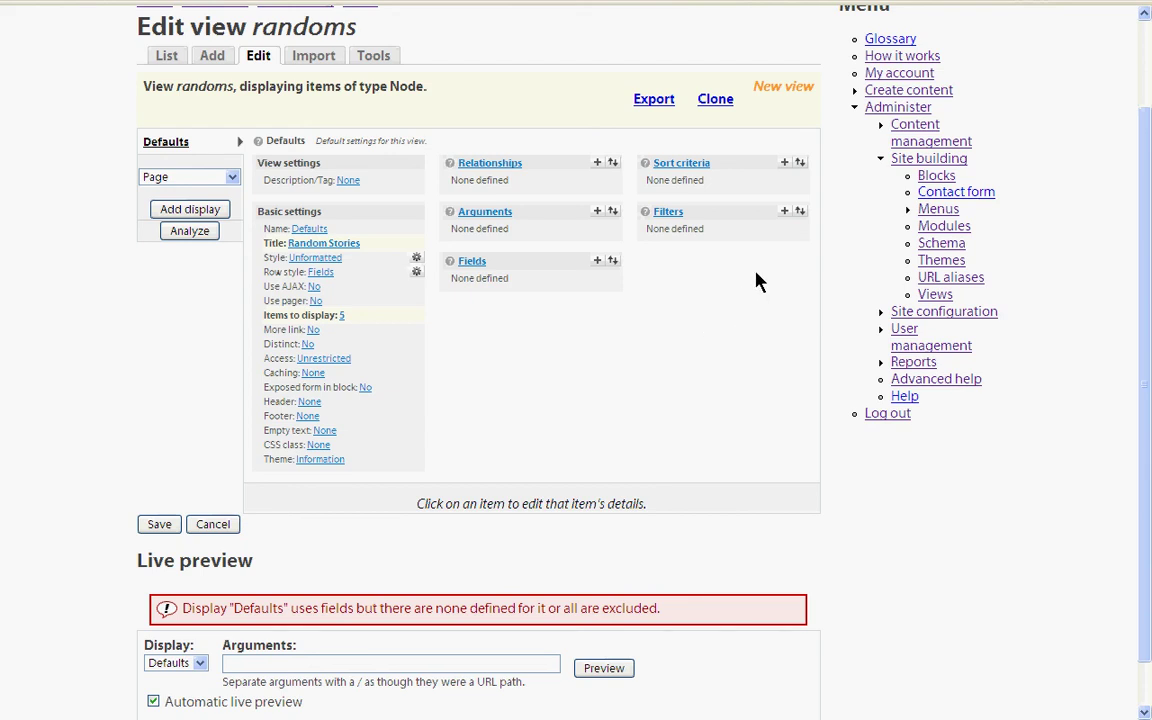
Step: Add the Node: Published and Node: Type filters from the Node group
click(785, 212)
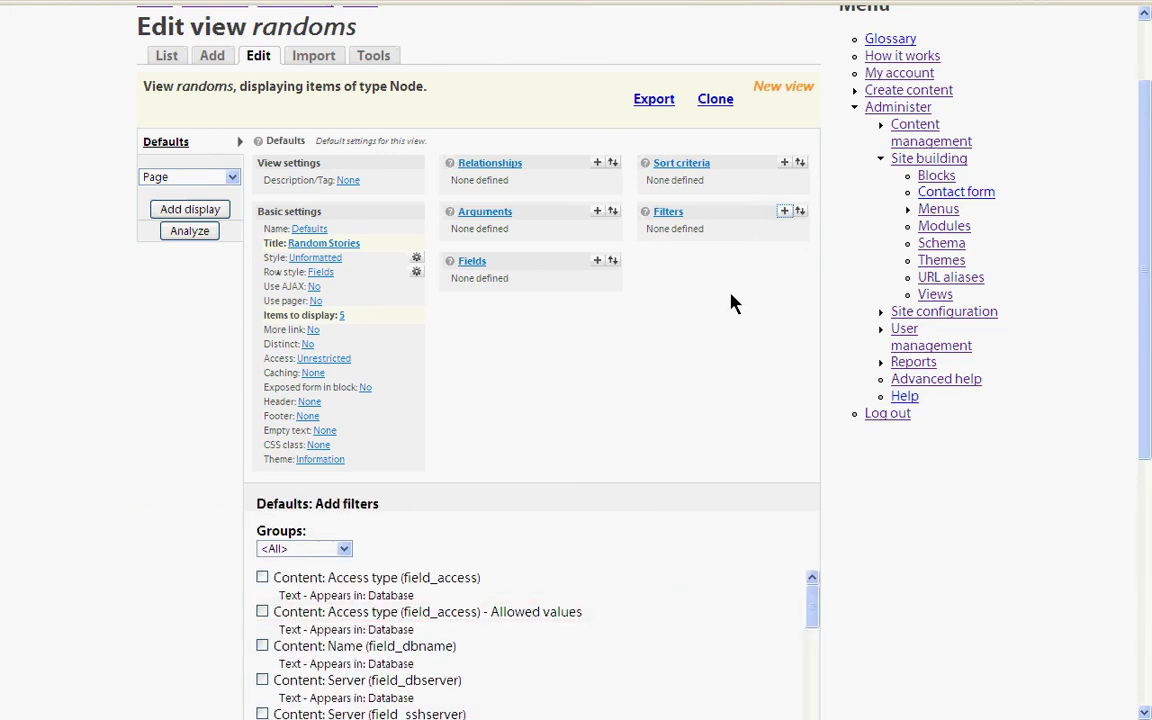
scroll(600, 376, down, 2)
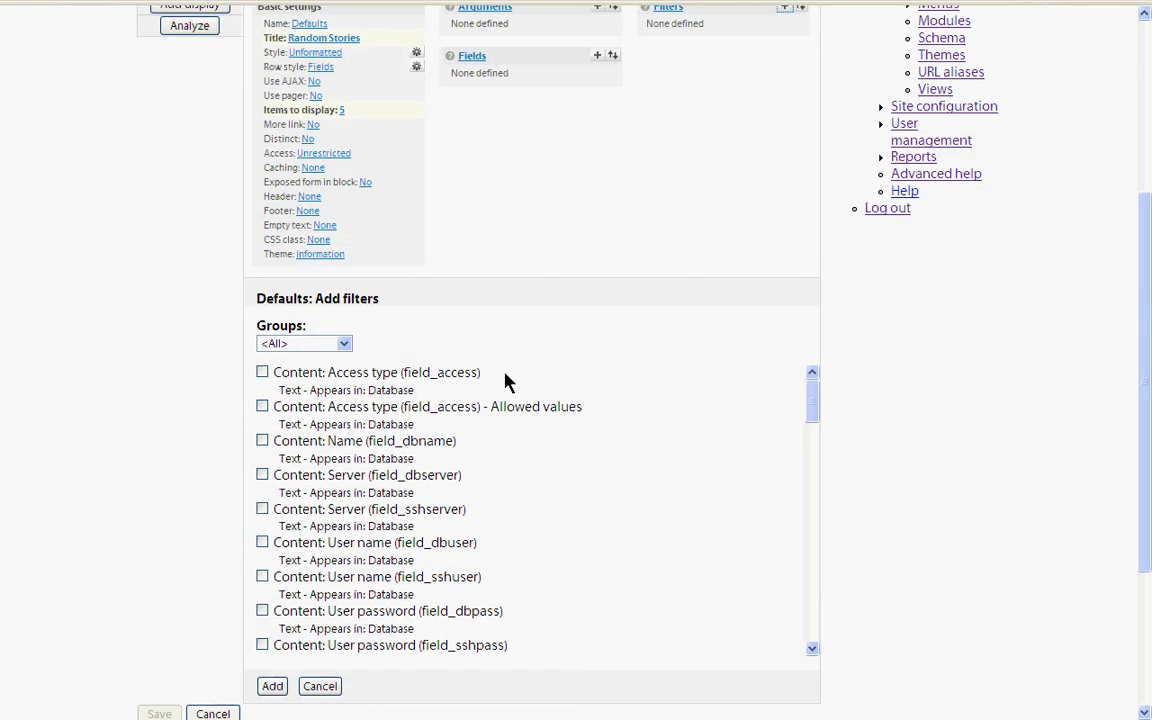
click(284, 344)
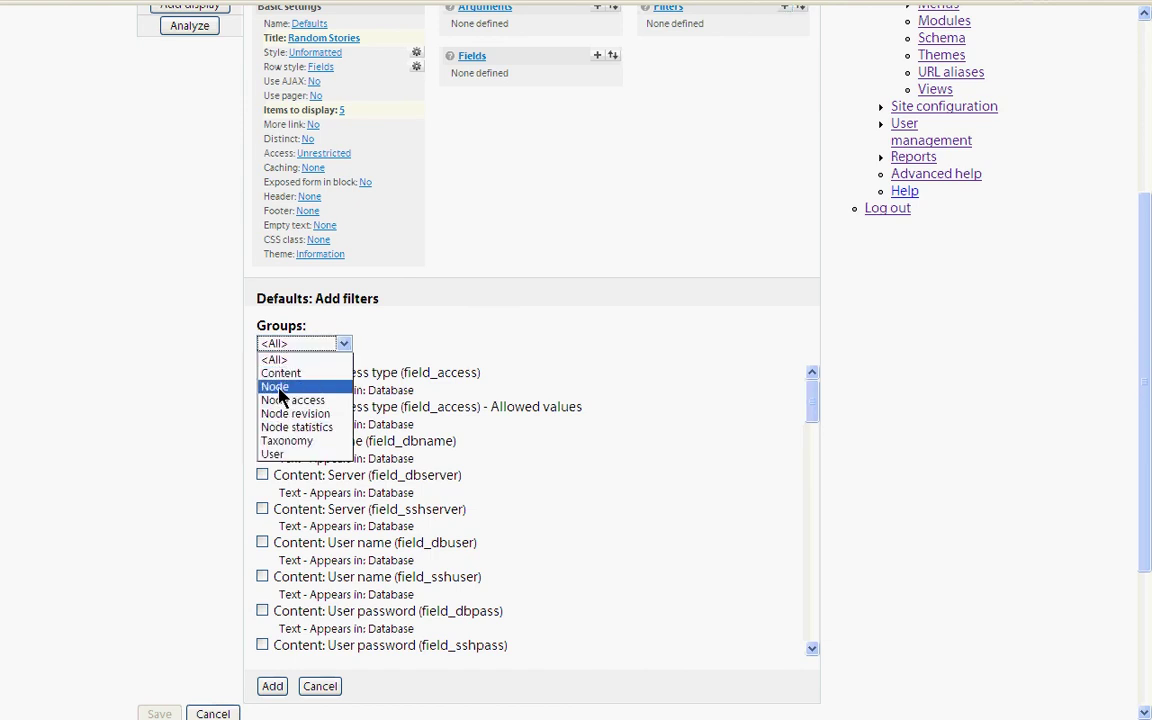
click(282, 388)
scroll(416, 410, down, 1)
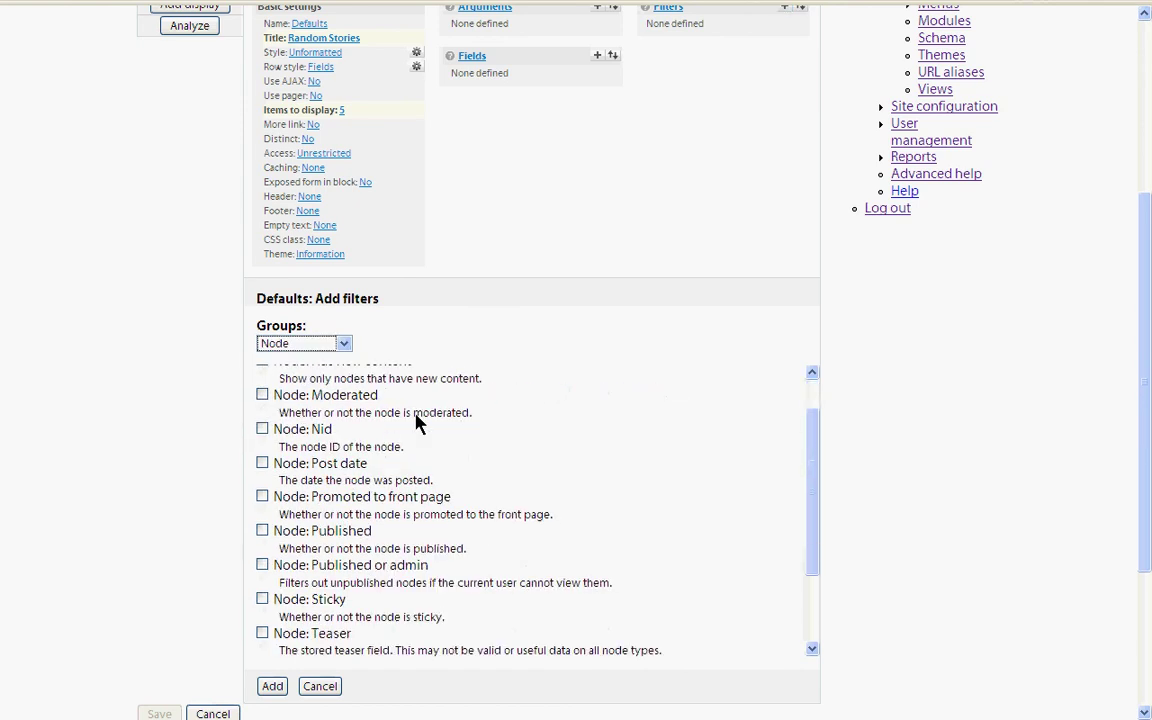
click(262, 531)
scroll(450, 532, down, 2)
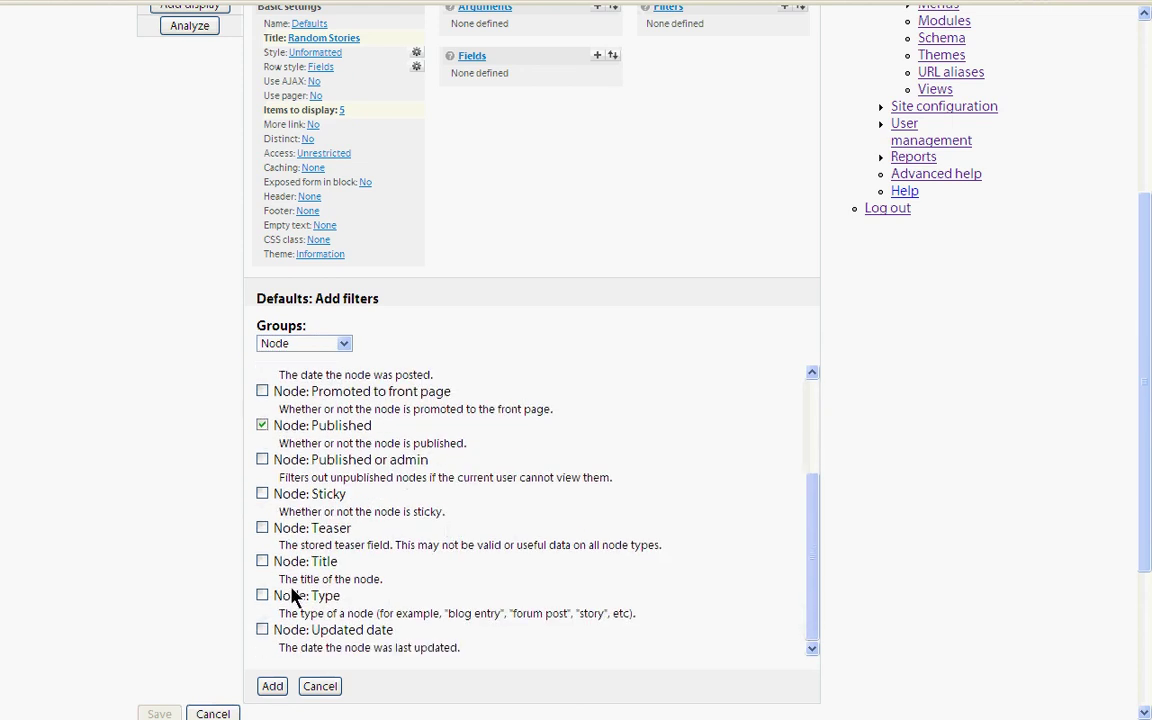
click(262, 596)
click(272, 686)
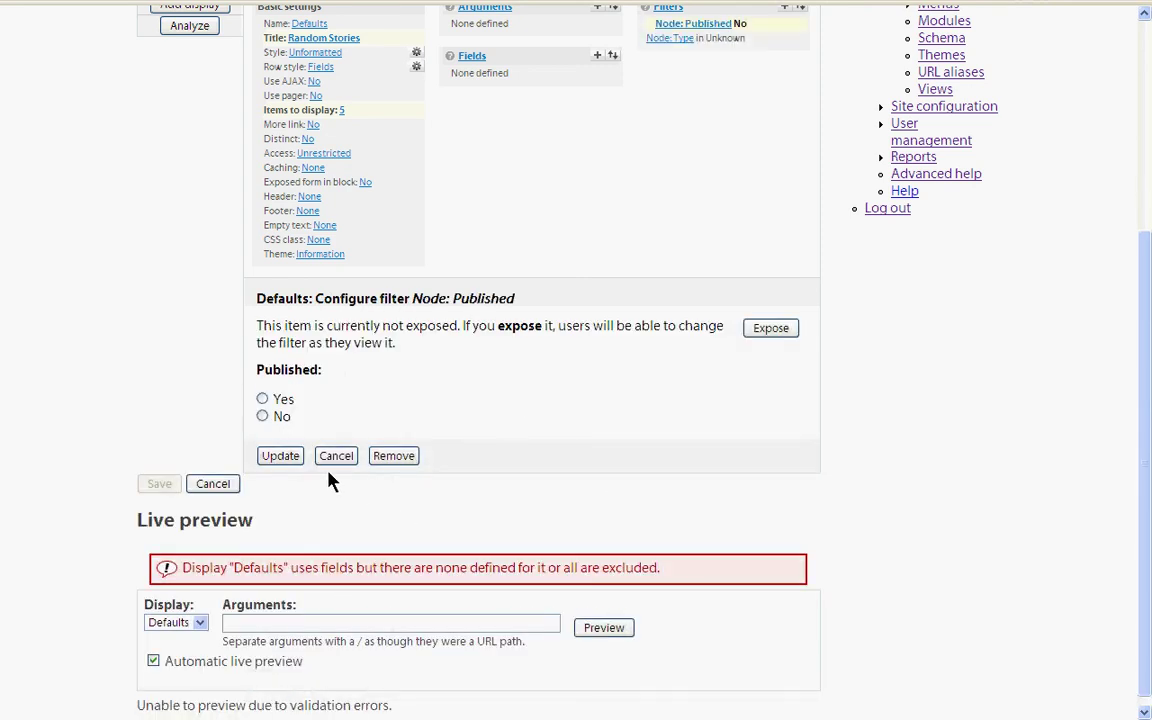
Step: Set the Node: Published filter to Yes and the Node: Type filter to Story
click(280, 401)
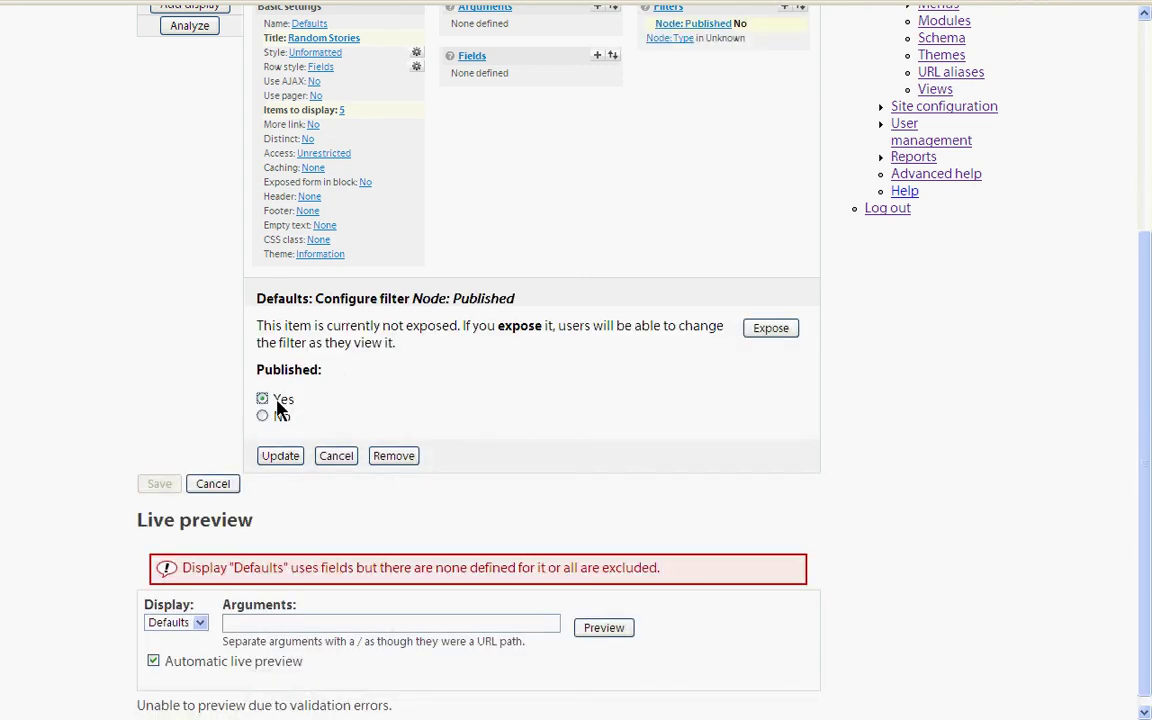
click(280, 456)
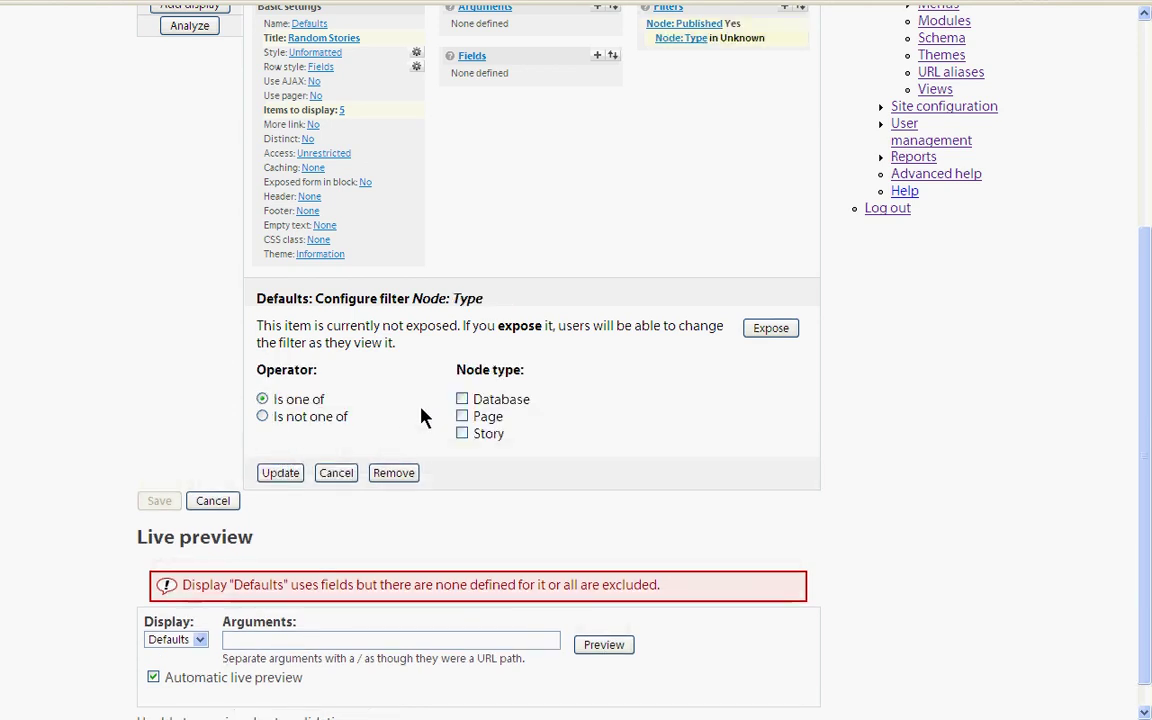
click(463, 436)
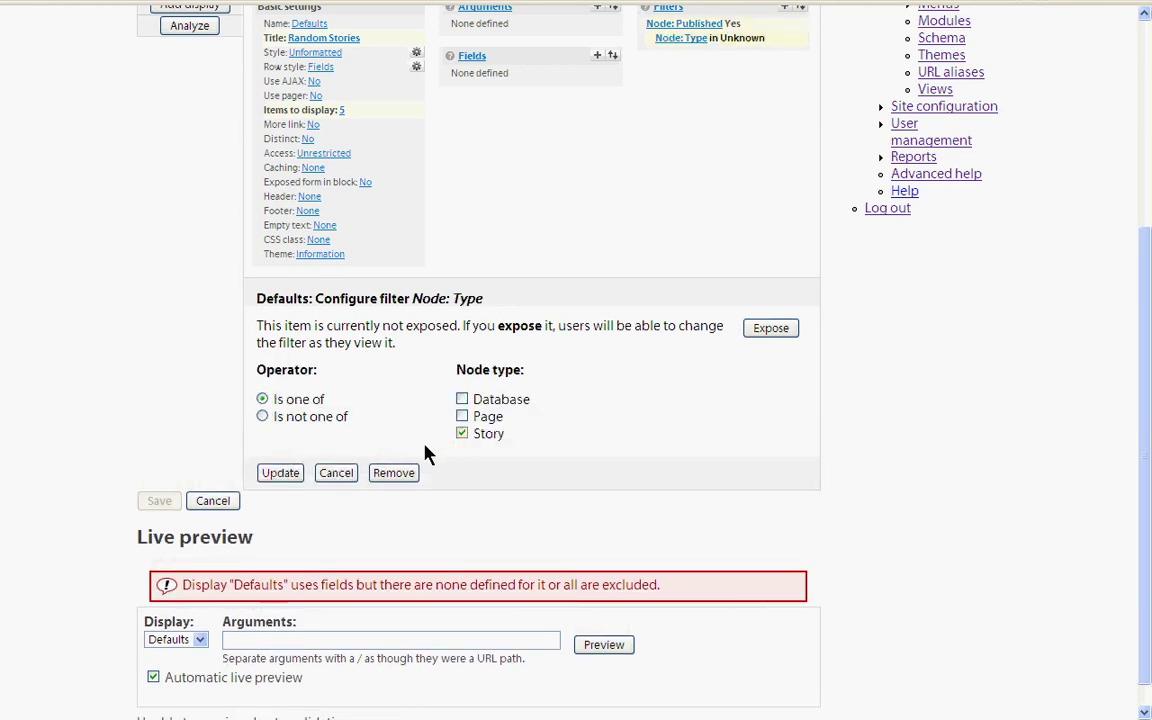
click(278, 474)
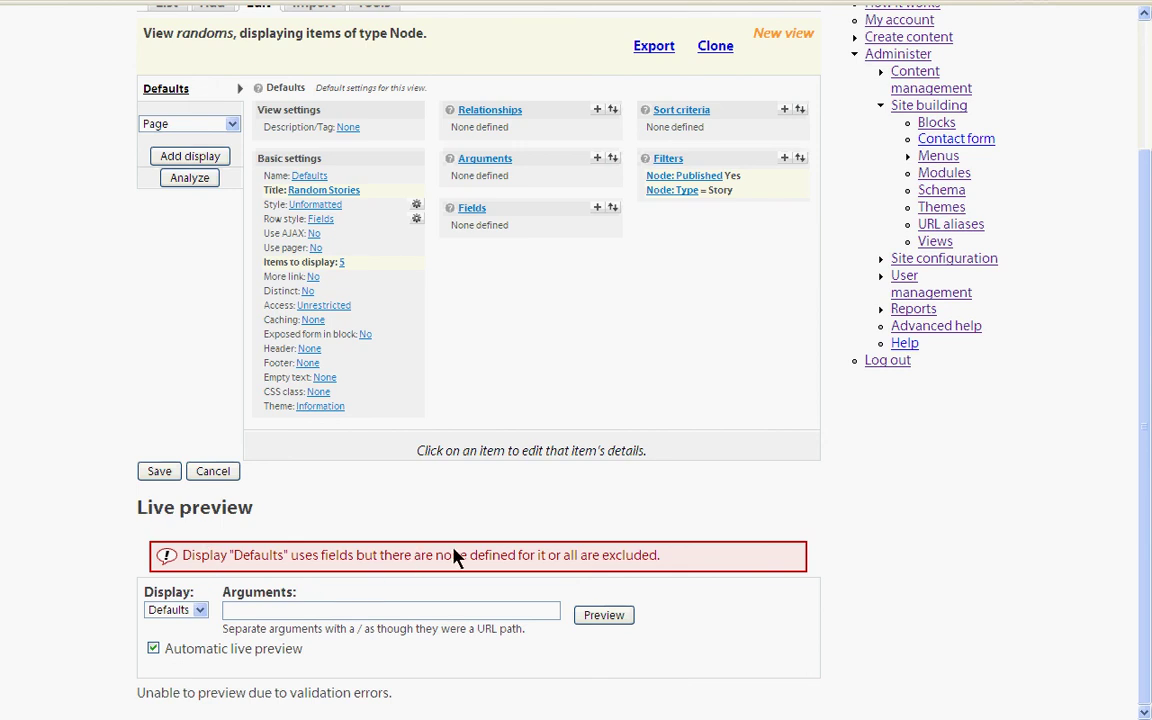
Step: Add the Node: Title field to the view from the Node group
click(597, 208)
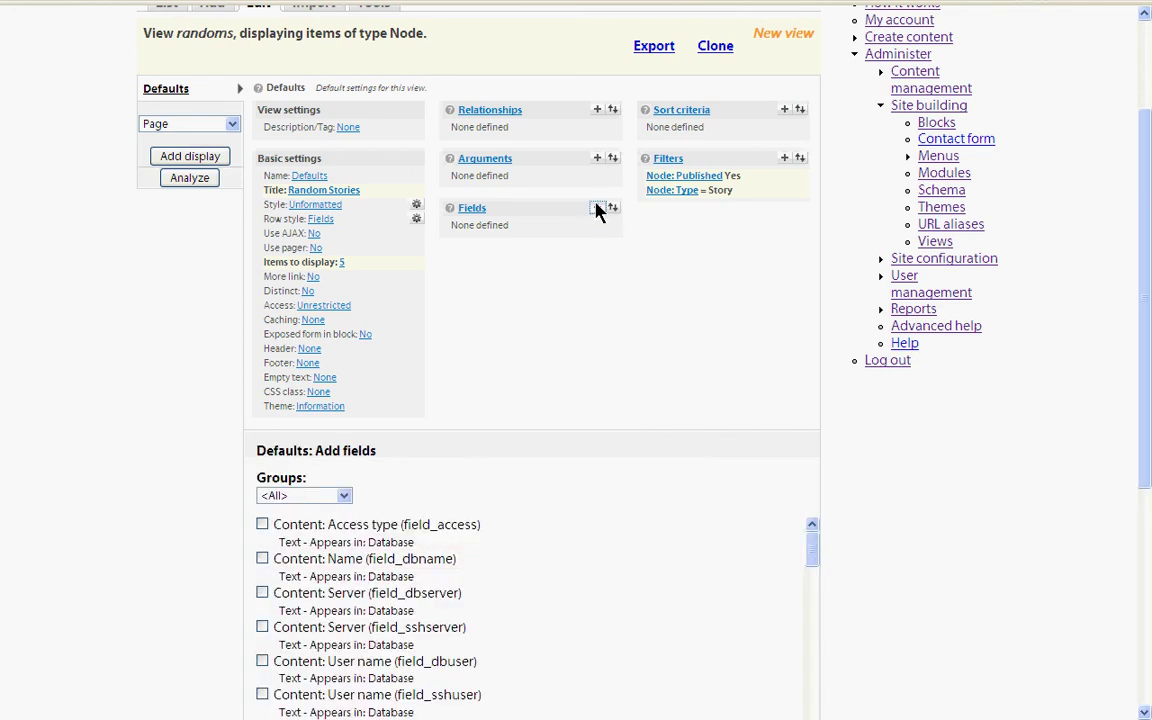
click(294, 496)
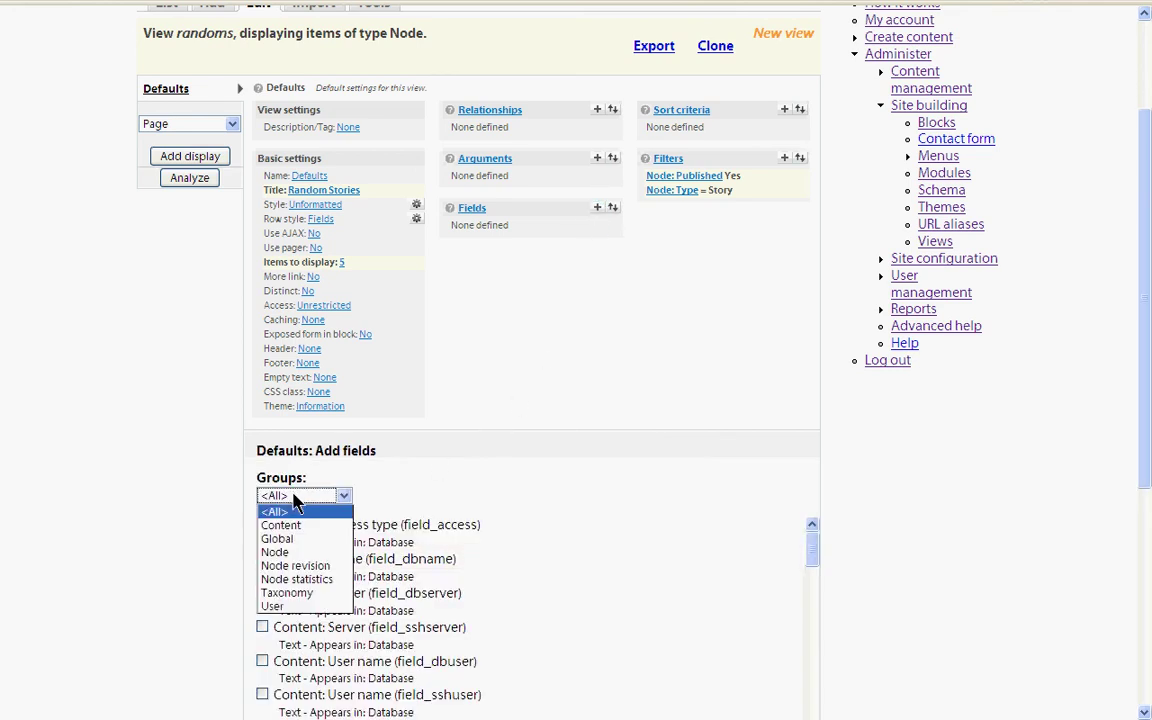
click(288, 552)
scroll(506, 477, down, 3)
scroll(476, 470, down, 5)
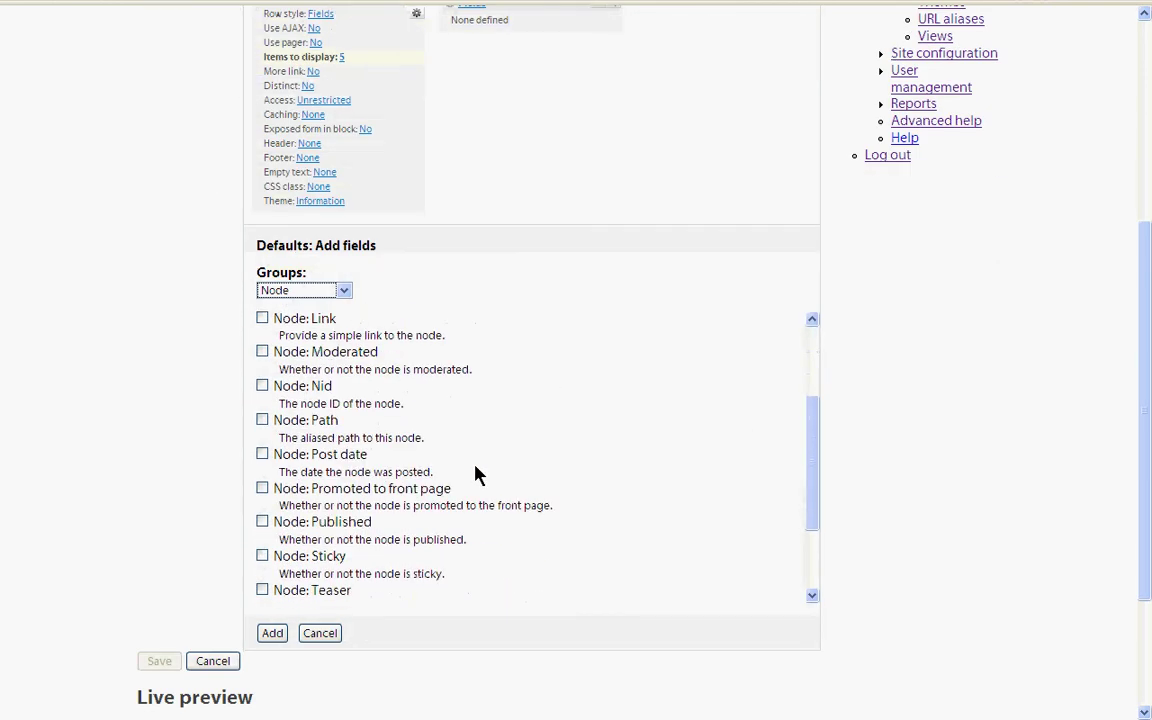
scroll(385, 545, down, 1)
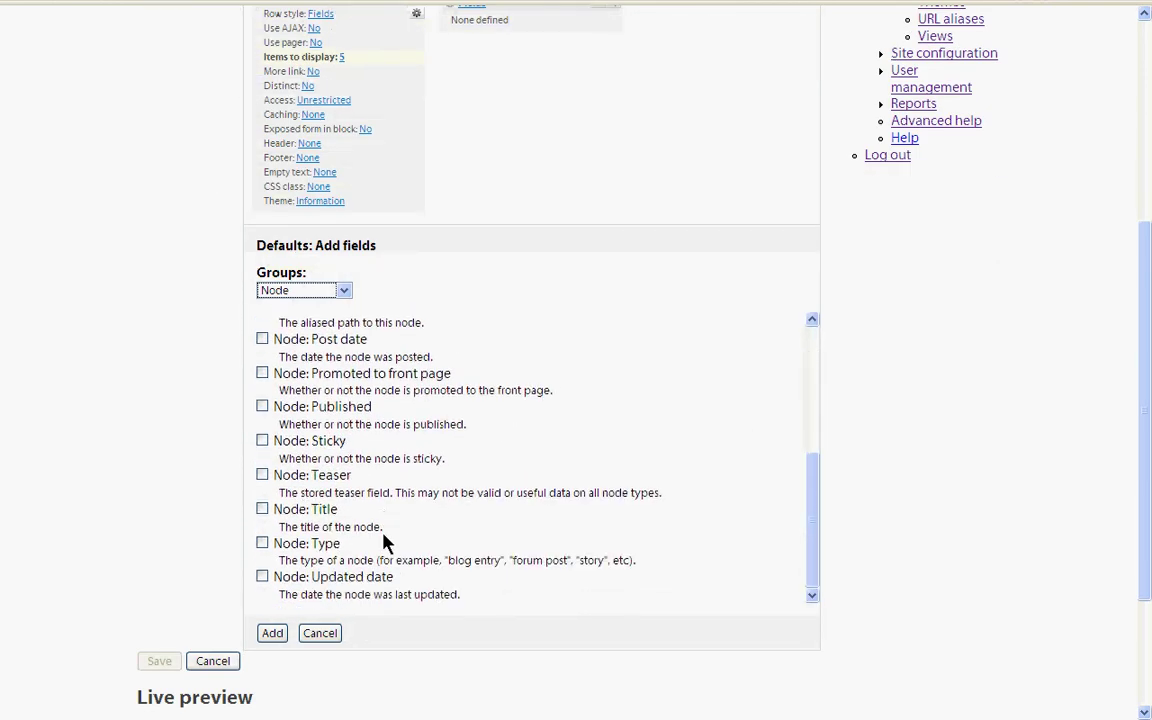
click(300, 512)
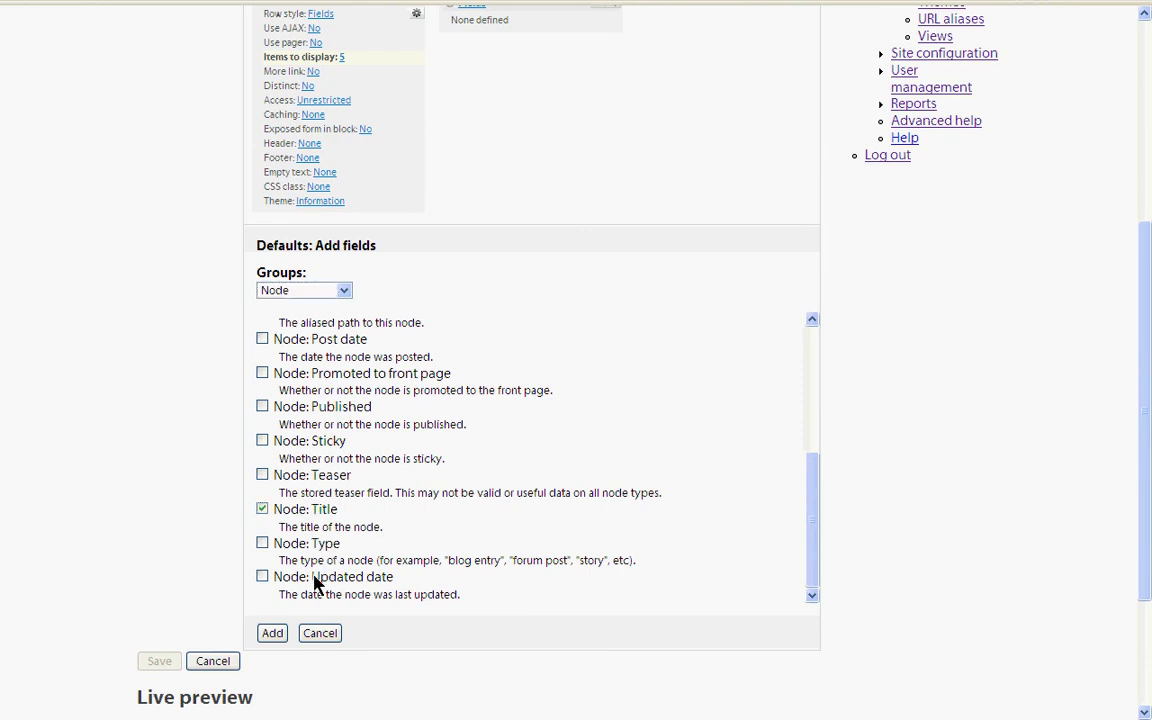
click(278, 636)
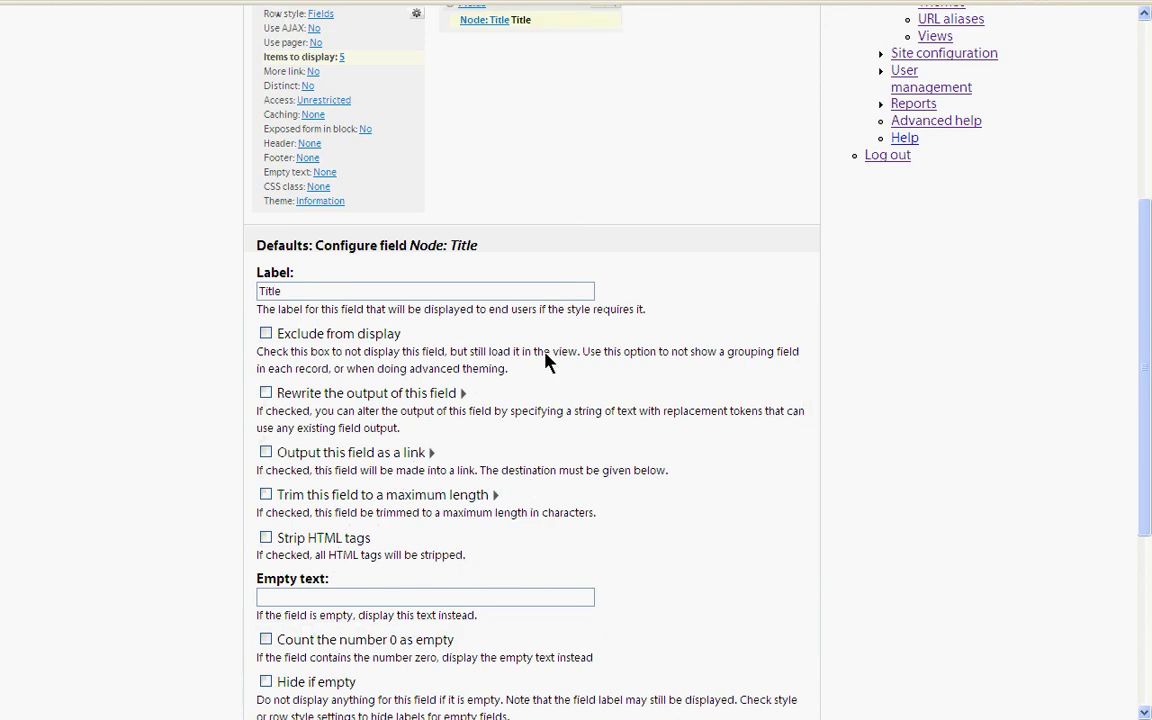
Step: Clear the Title field label and link each title to its node
click(487, 291)
key(BackSpace)
key(BackSpace)
key(BackSpace)
key(BackSpace)
key(BackSpace)
scroll(600, 395, down, 3)
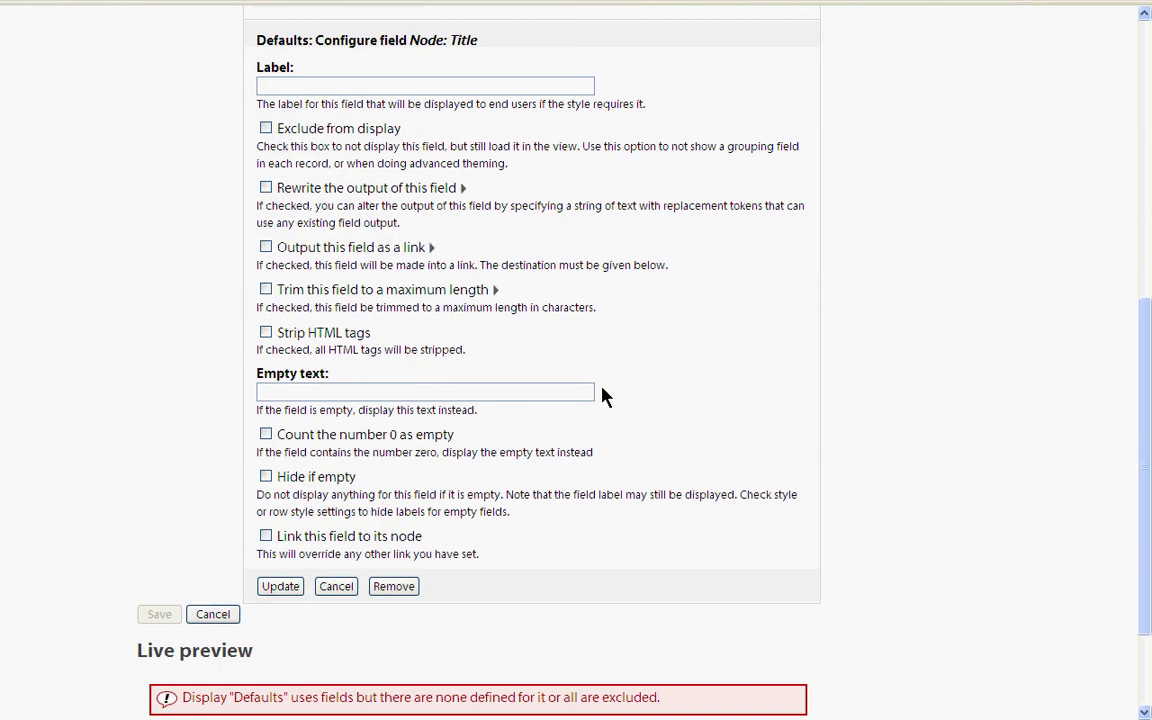
click(265, 537)
click(282, 587)
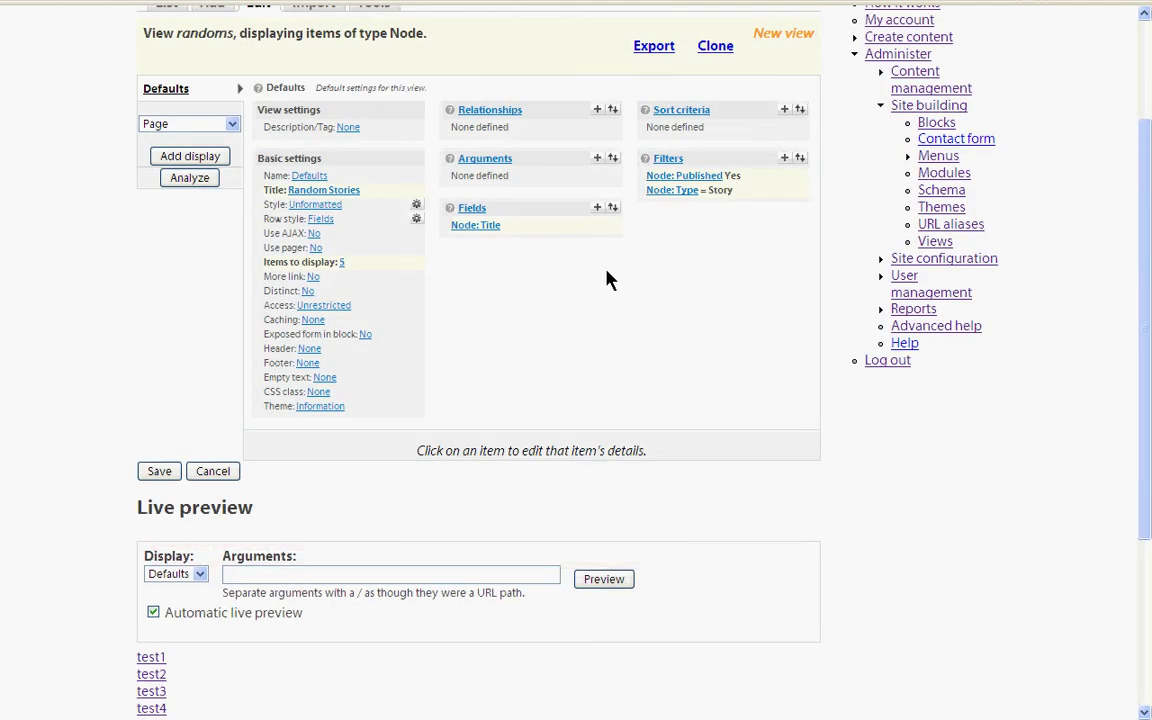
scroll(560, 283, down, 3)
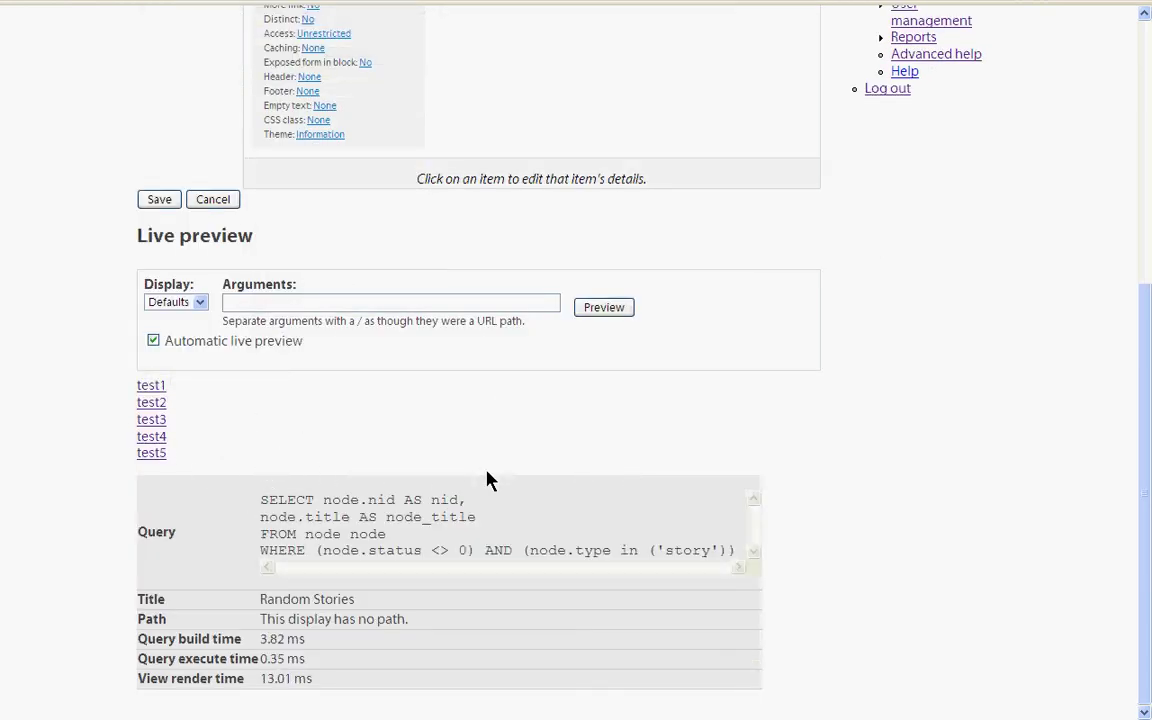
scroll(496, 481, up, 5)
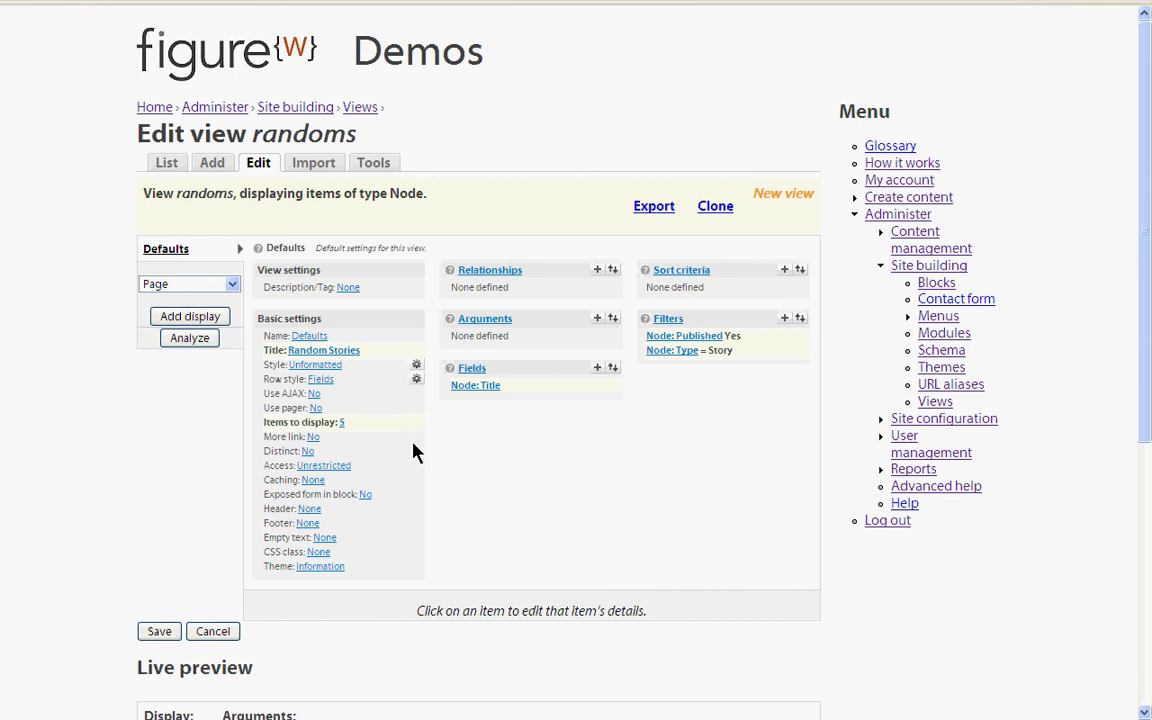
Step: Switch the view style from Unformatted to an unordered HTML List
click(334, 366)
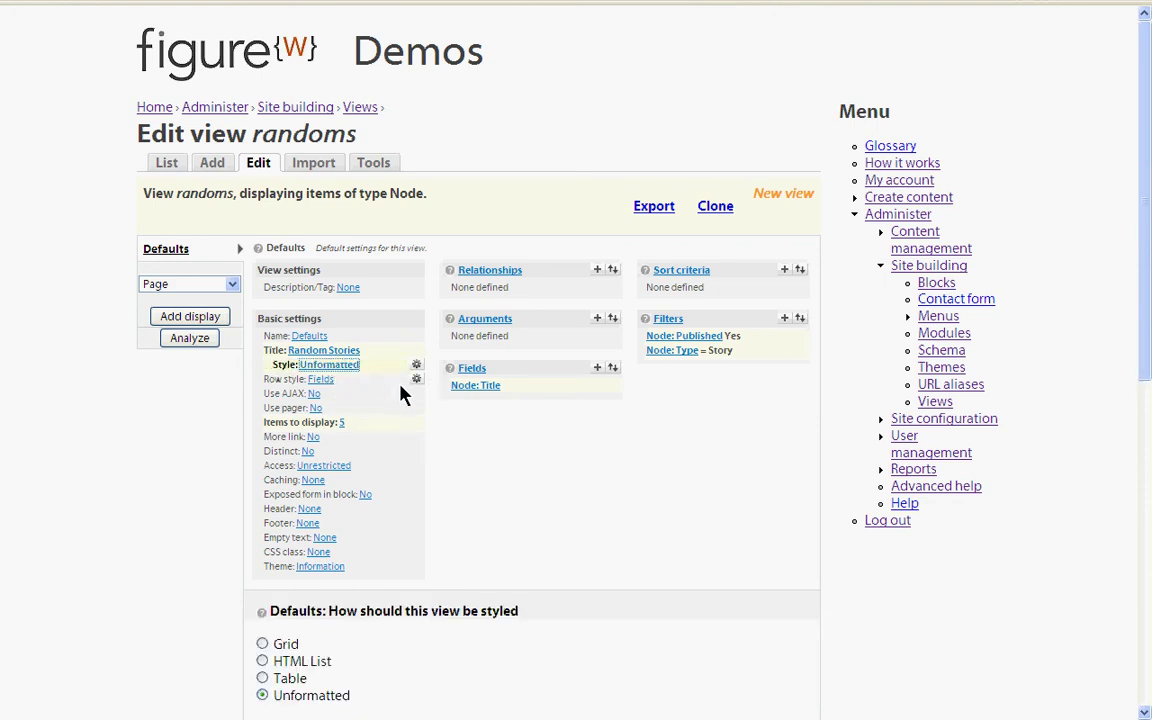
scroll(400, 395, down, 5)
click(278, 459)
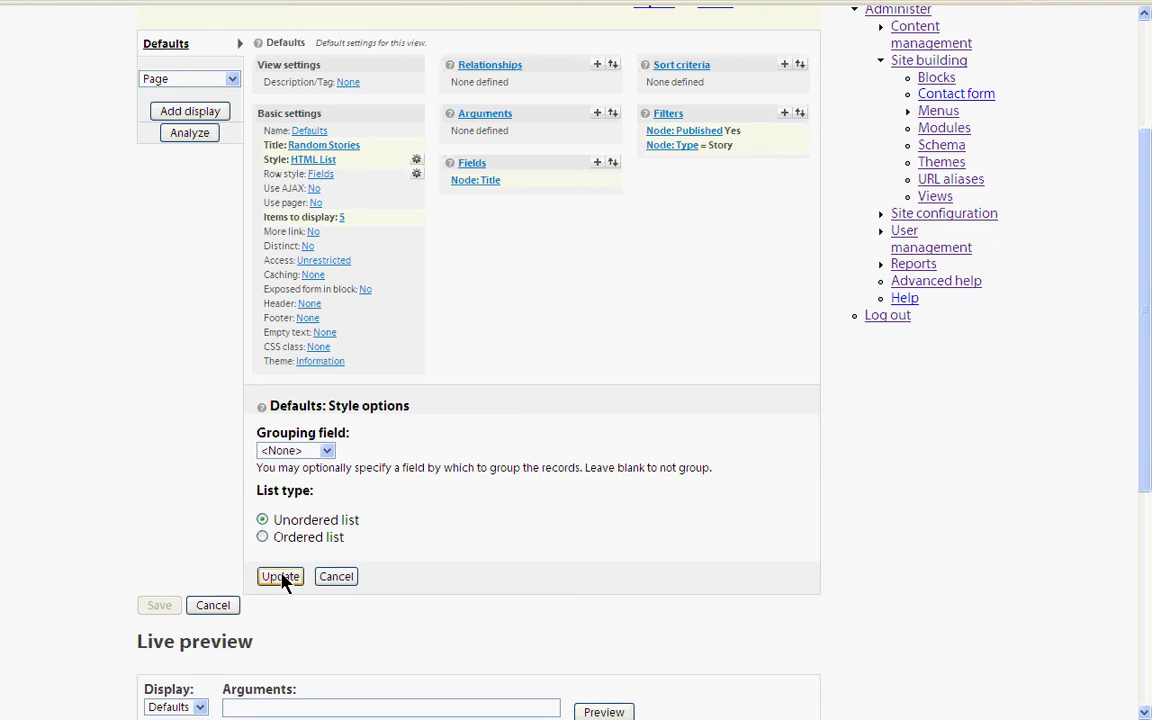
click(279, 577)
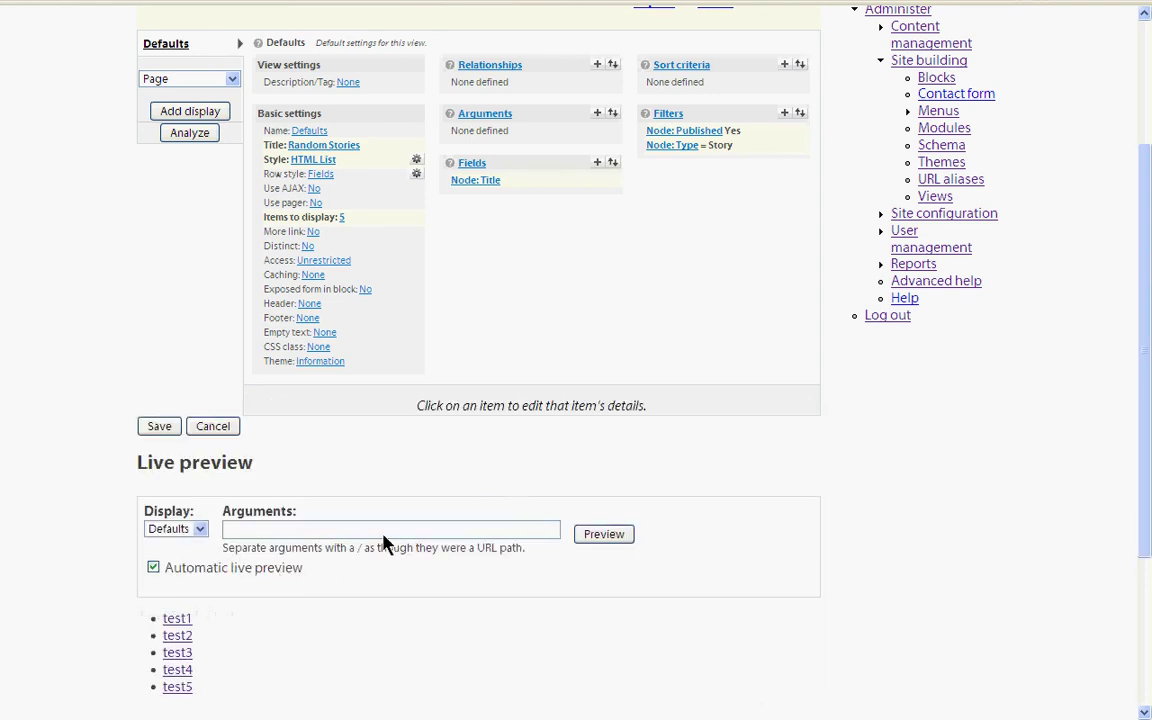
scroll(480, 488, up, 3)
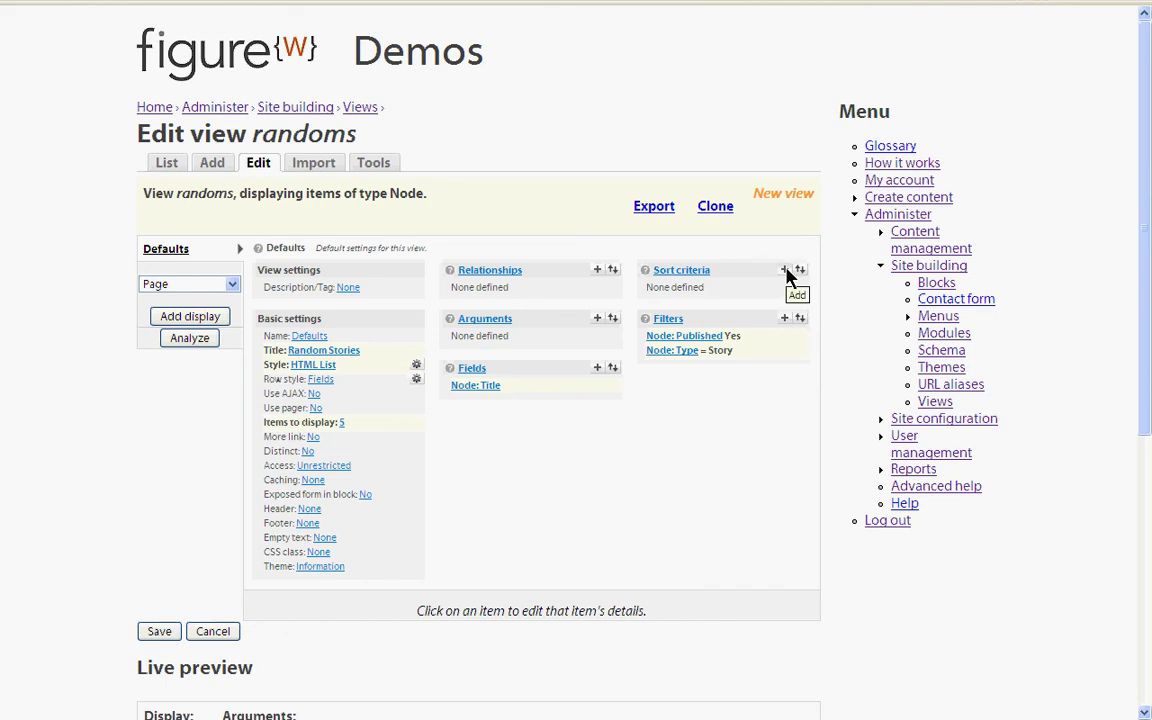
Step: Start a new sort criterion and narrow the options to the Global group
scroll(411, 411, down, 6)
scroll(440, 432, up, 3)
scroll(640, 384, up, 3)
click(786, 270)
scroll(563, 386, down, 3)
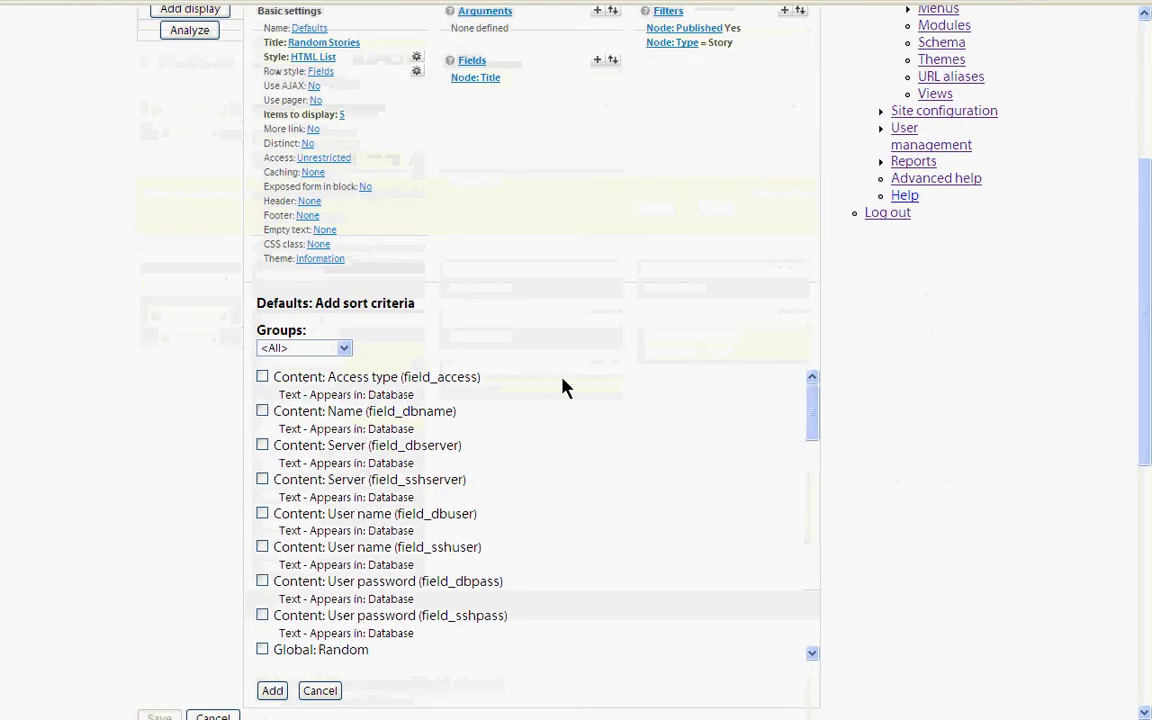
click(322, 348)
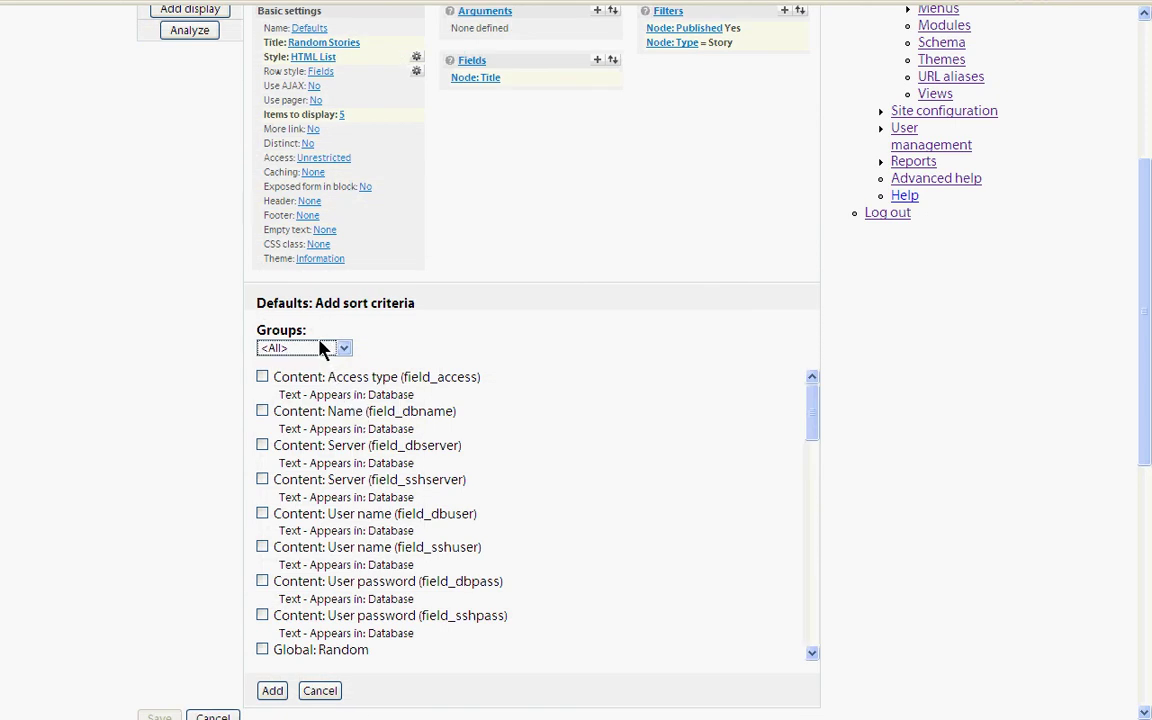
click(320, 352)
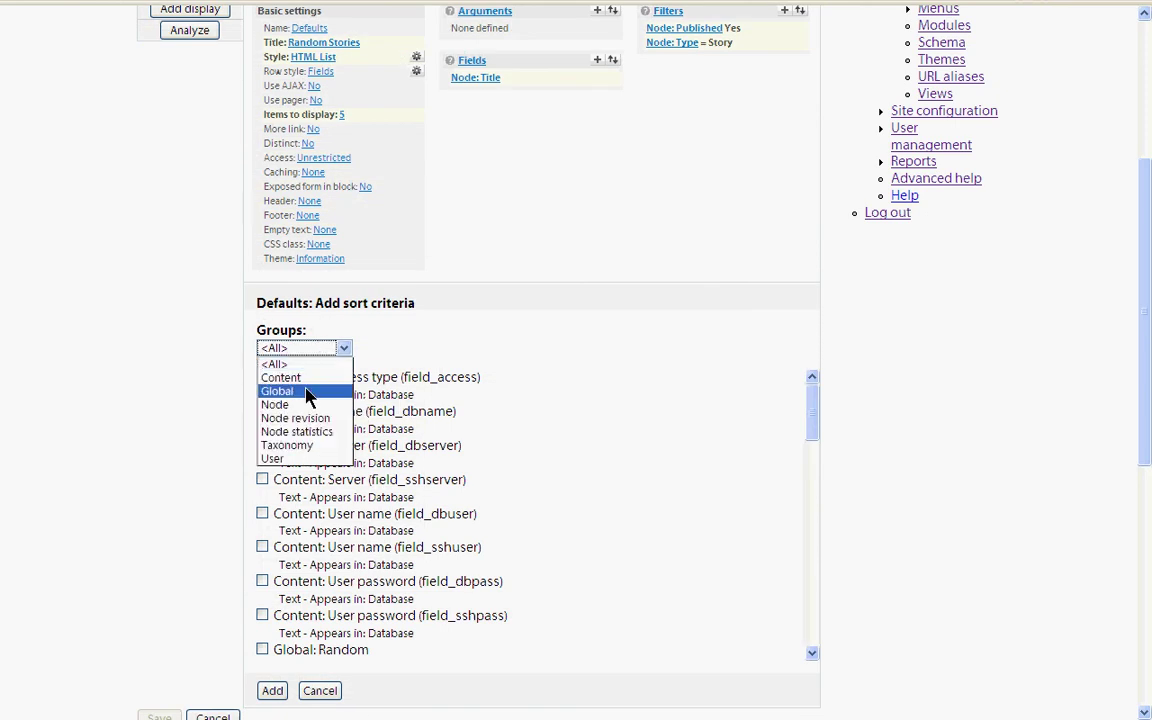
click(304, 391)
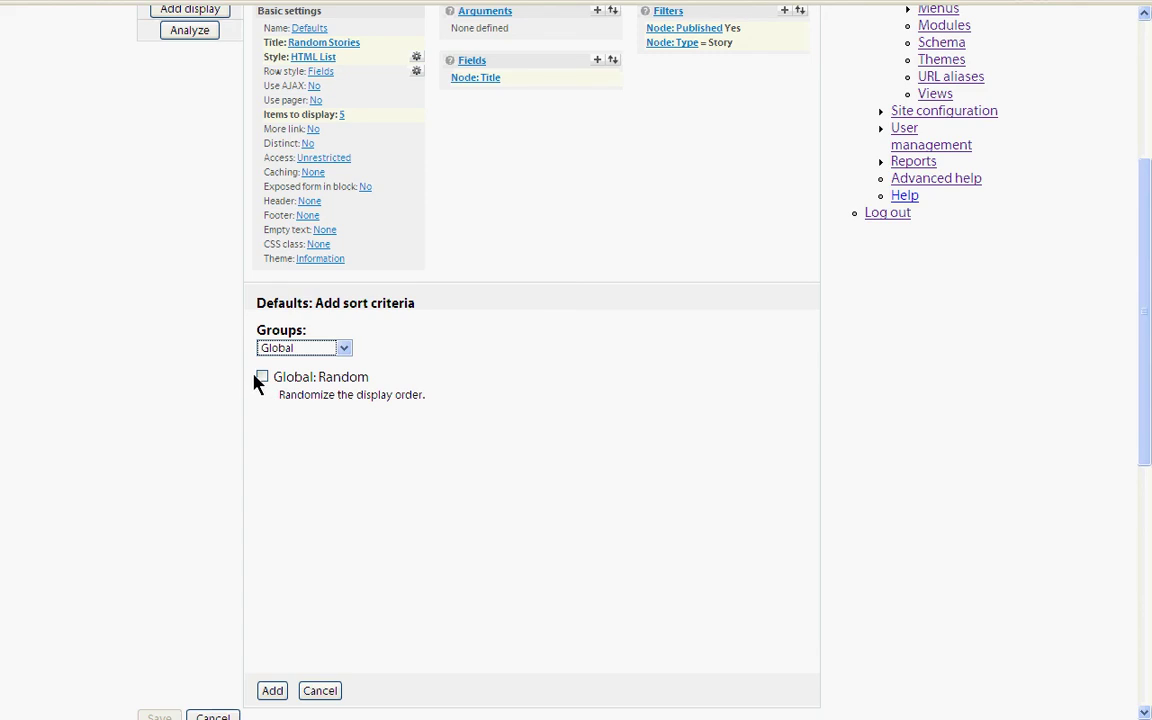
Step: Add Global: Random as the sort and confirm its settings
click(261, 379)
click(272, 691)
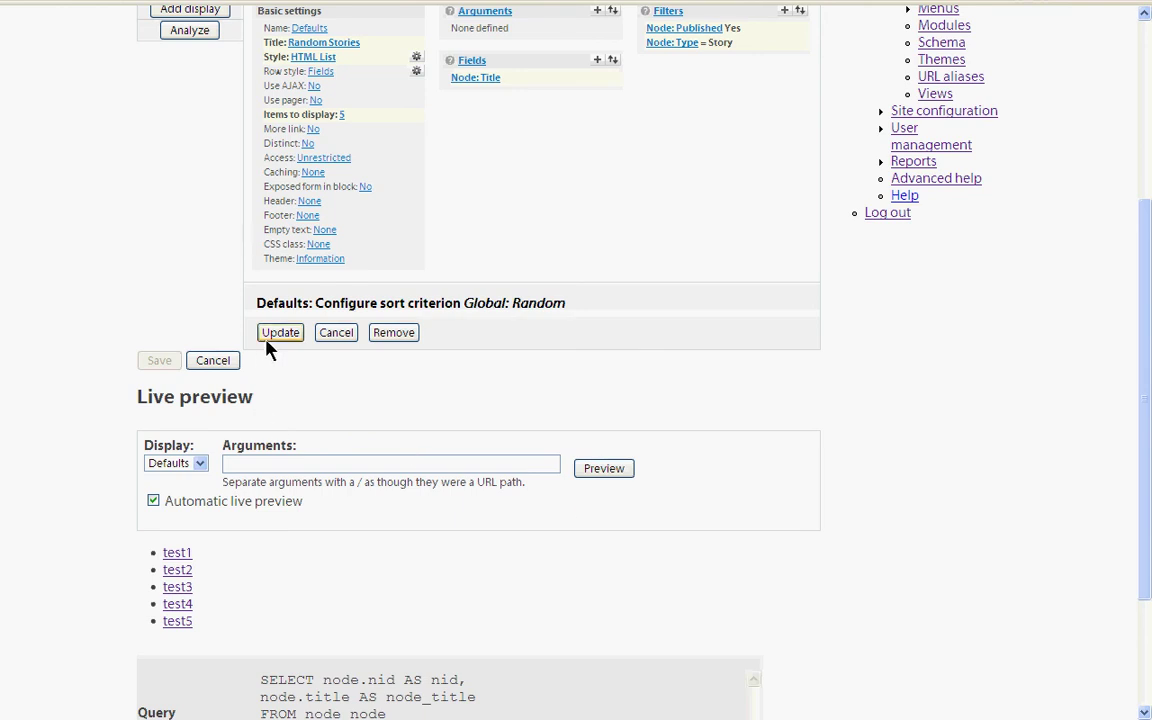
click(276, 336)
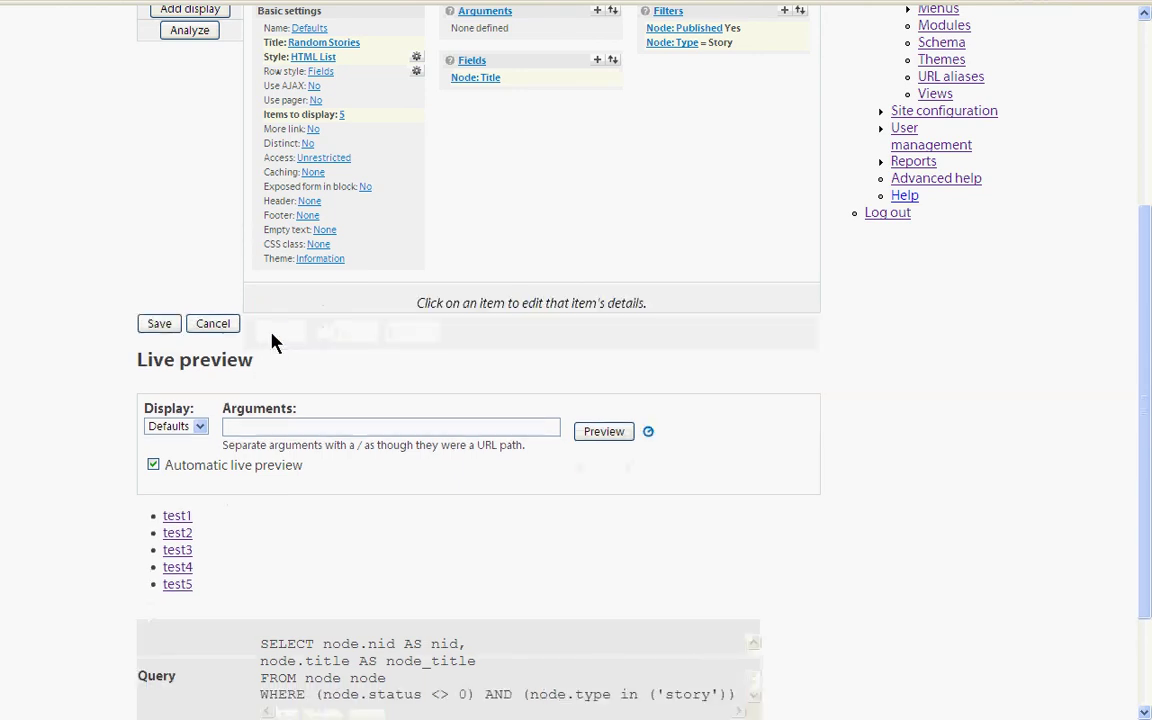
scroll(424, 358, up, 5)
scroll(424, 358, down, 6)
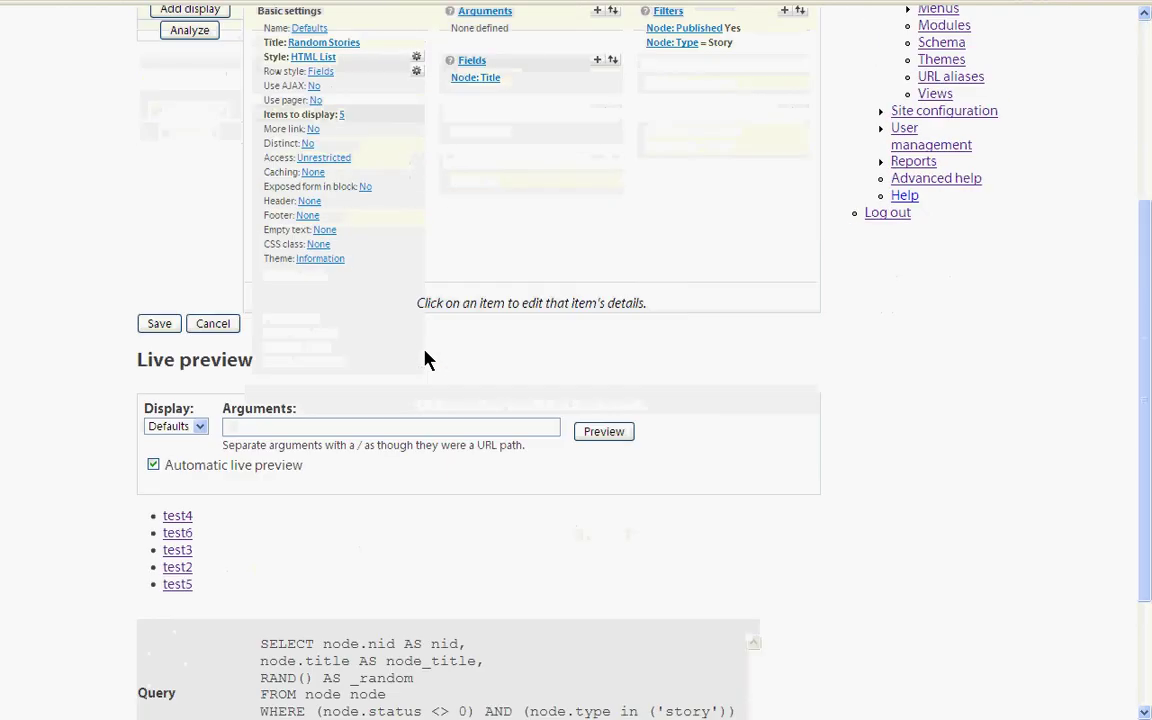
mouse_move(180, 458)
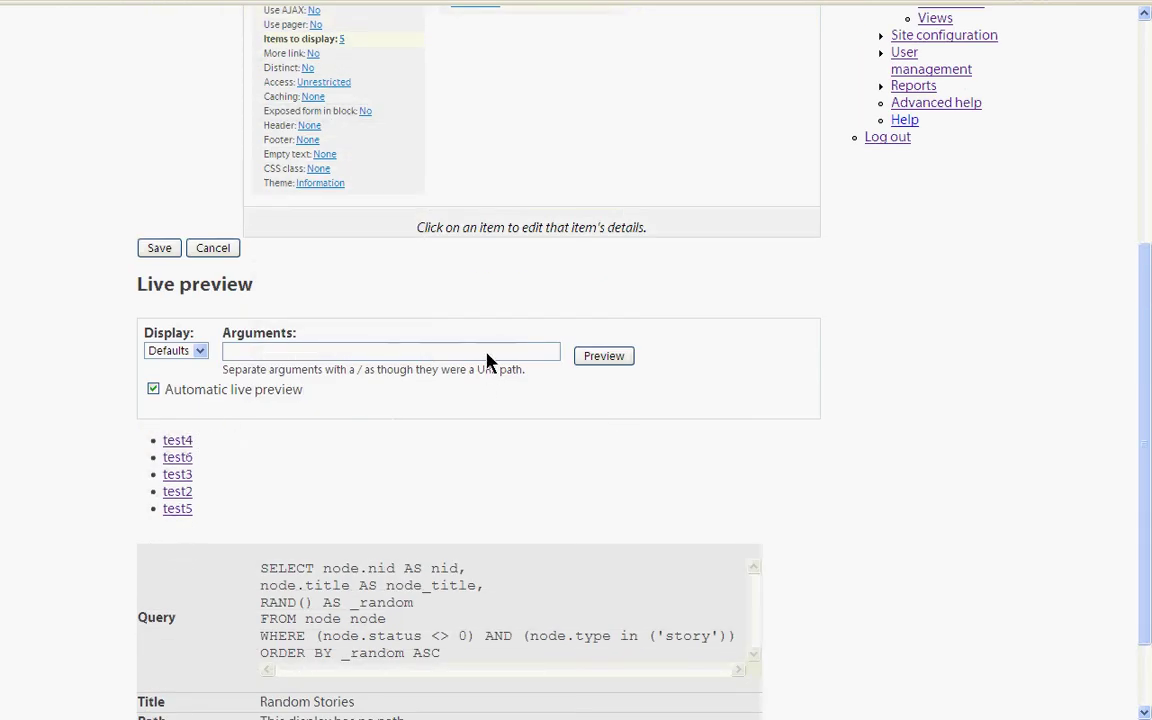
scroll(519, 362, up, 3)
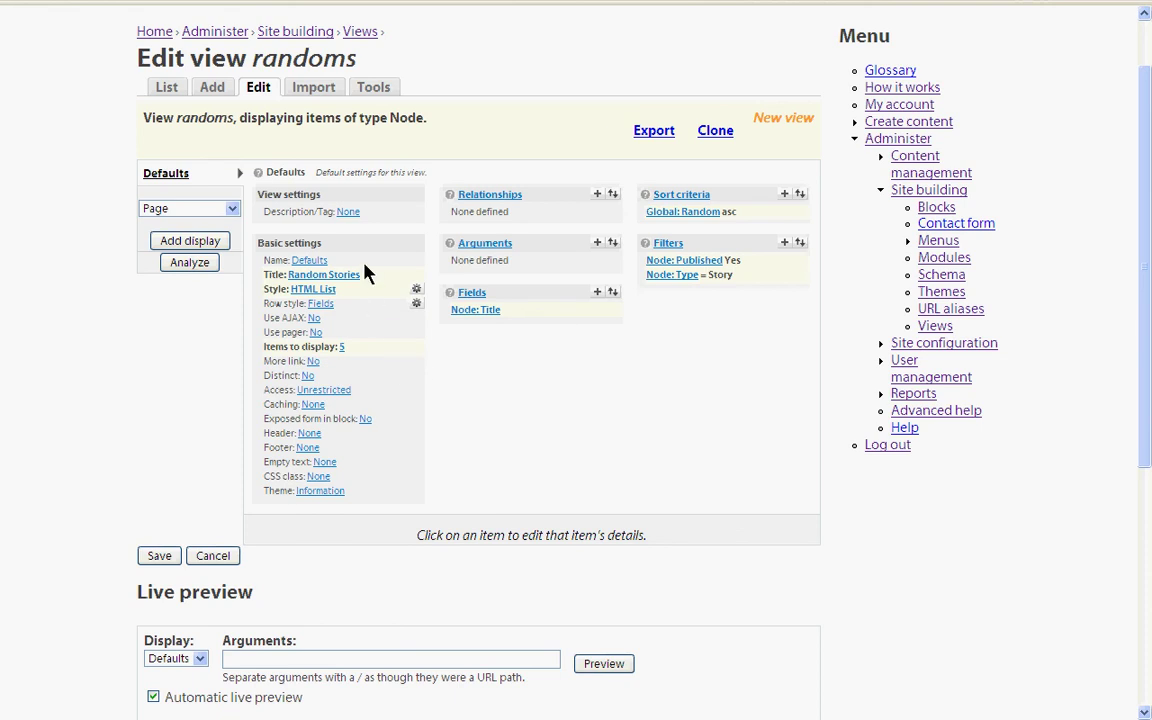
Step: Add a Block display to the randoms view and save the view
click(183, 210)
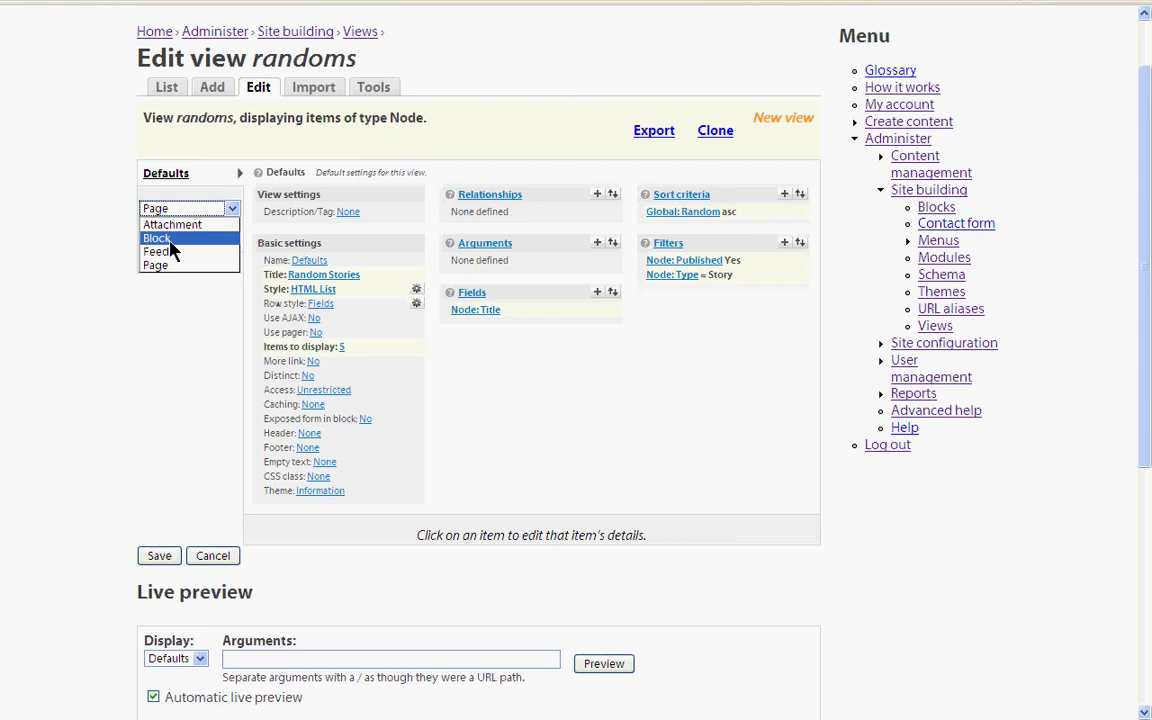
click(172, 250)
click(180, 244)
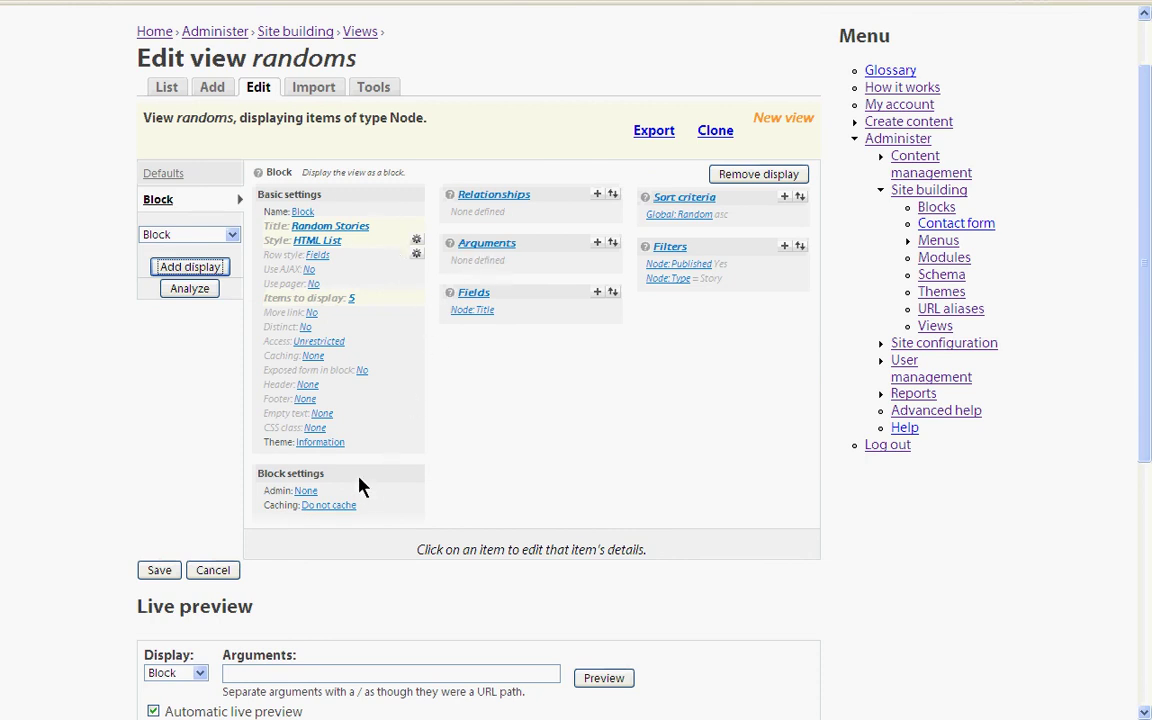
click(160, 570)
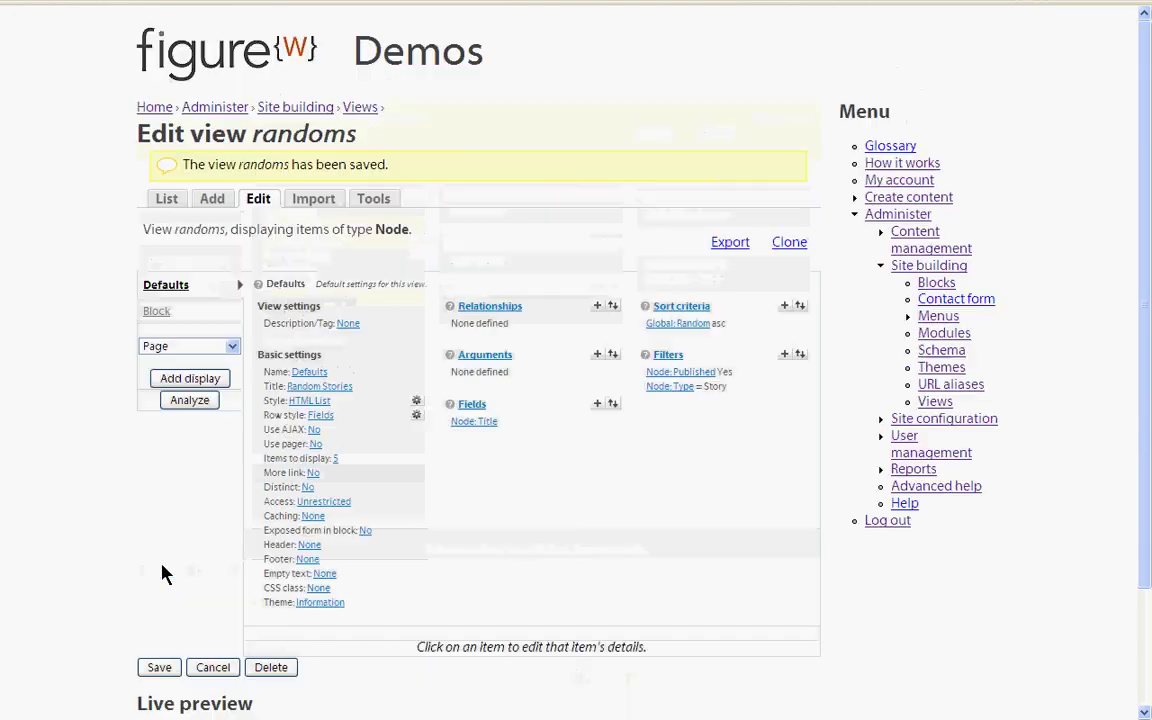
scroll(558, 496, down, 3)
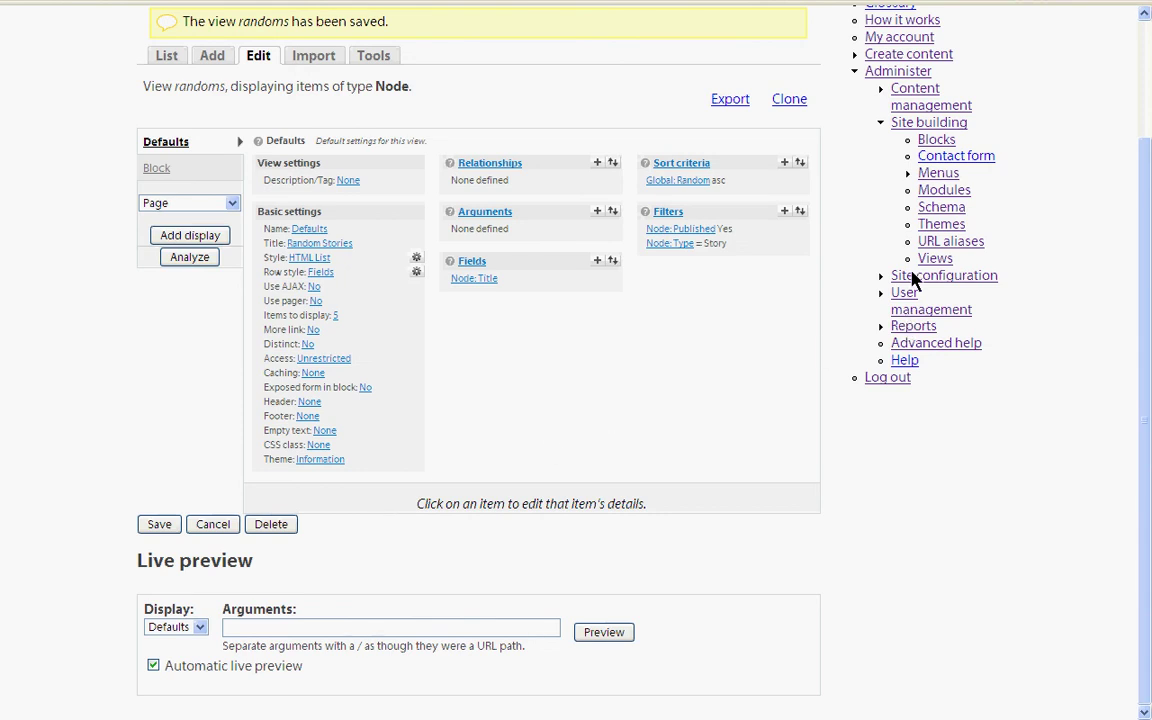
Step: On the Blocks page, place the randoms: Block in the First sidebar and save
click(944, 142)
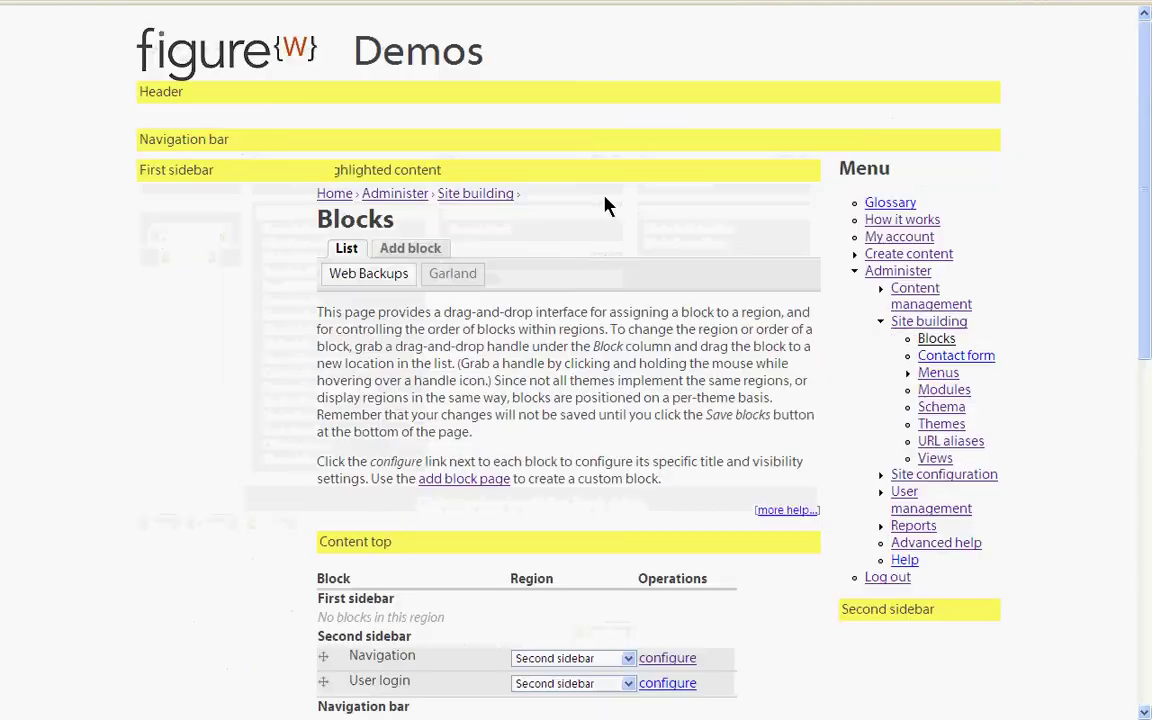
scroll(452, 357, down, 3)
scroll(477, 360, down, 4)
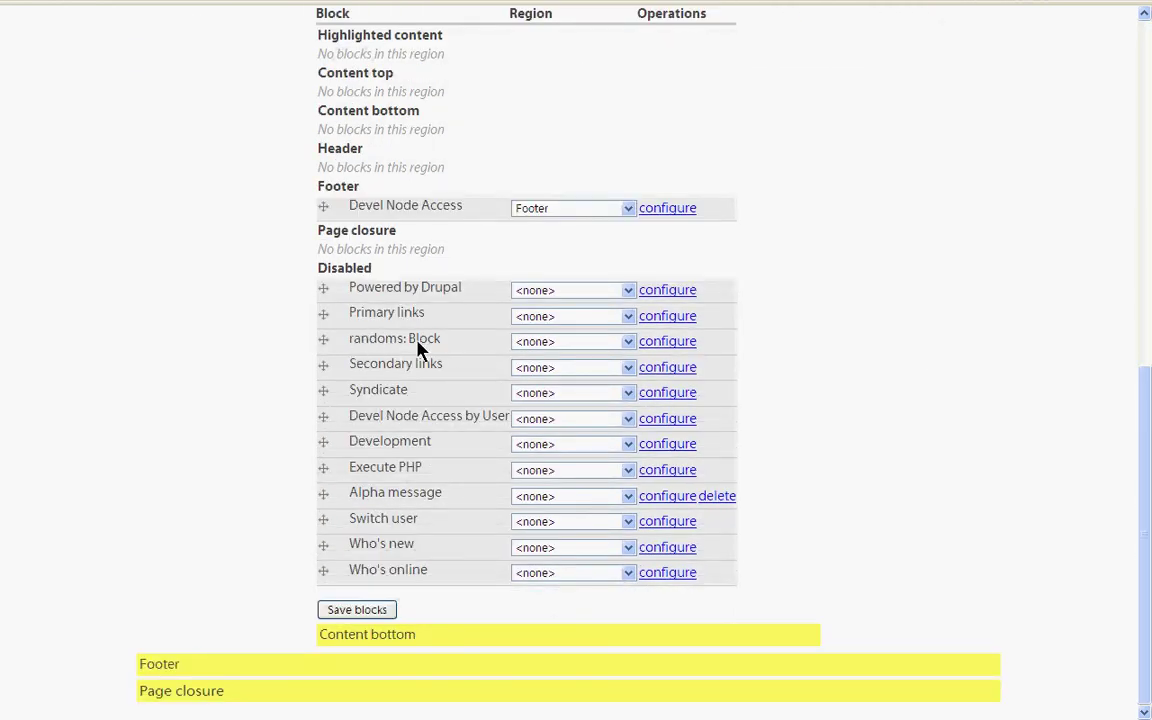
click(553, 342)
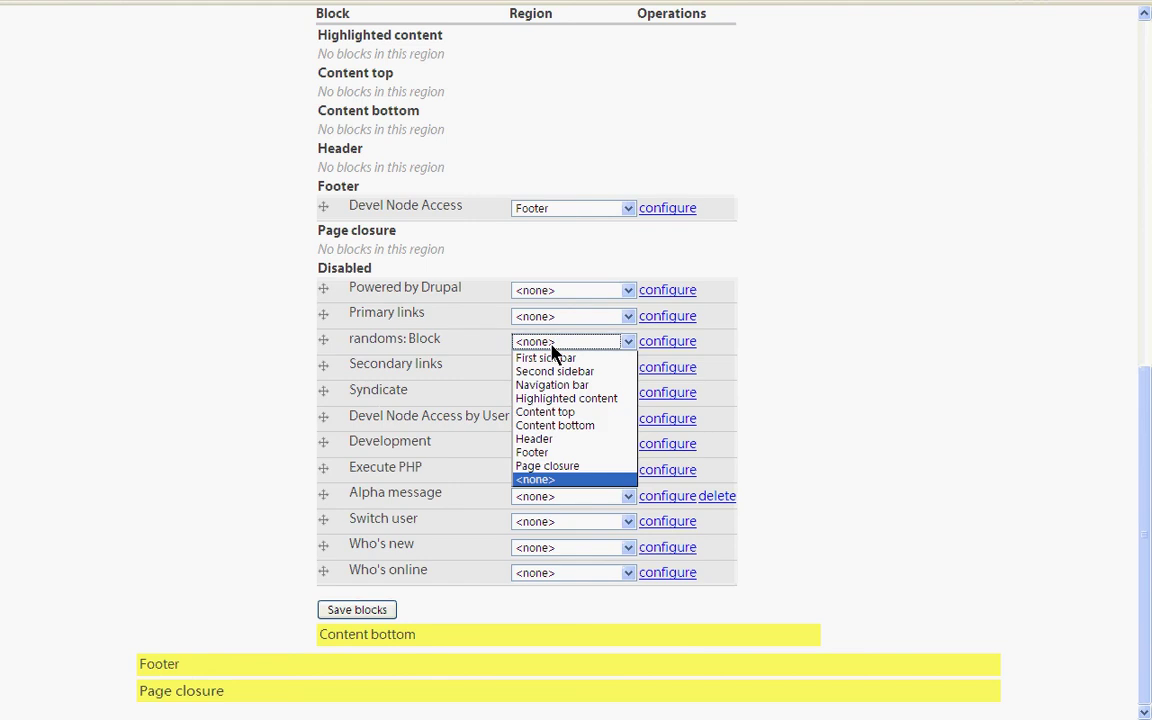
click(548, 359)
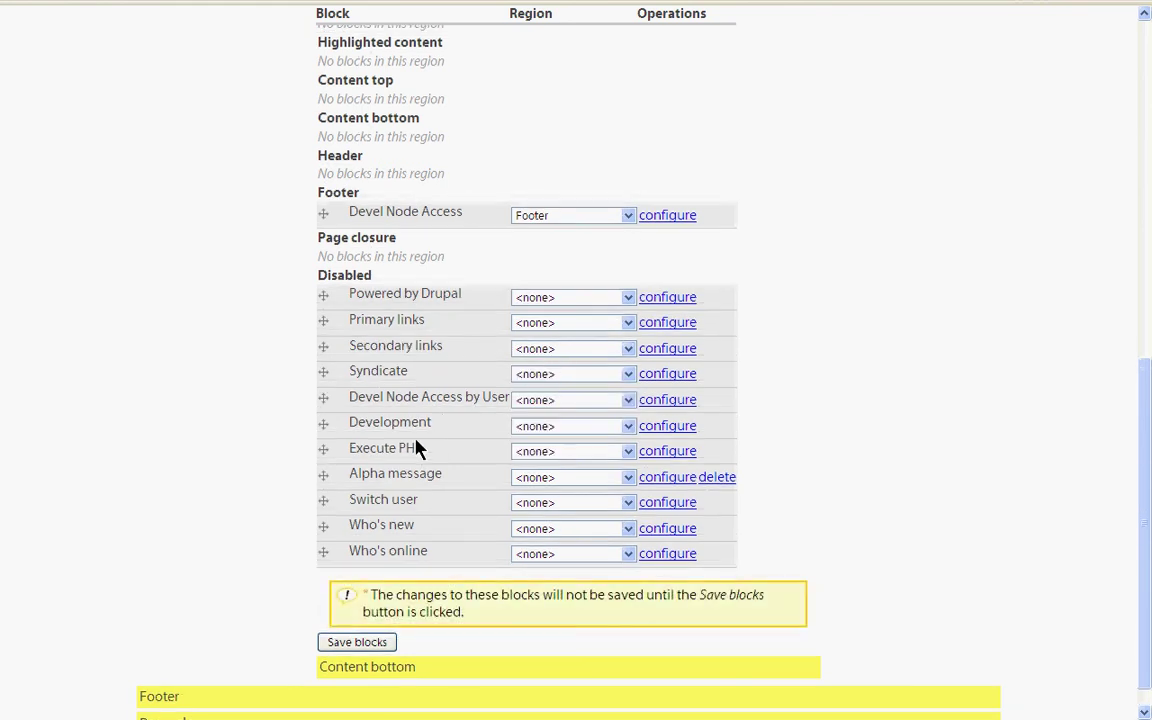
click(355, 643)
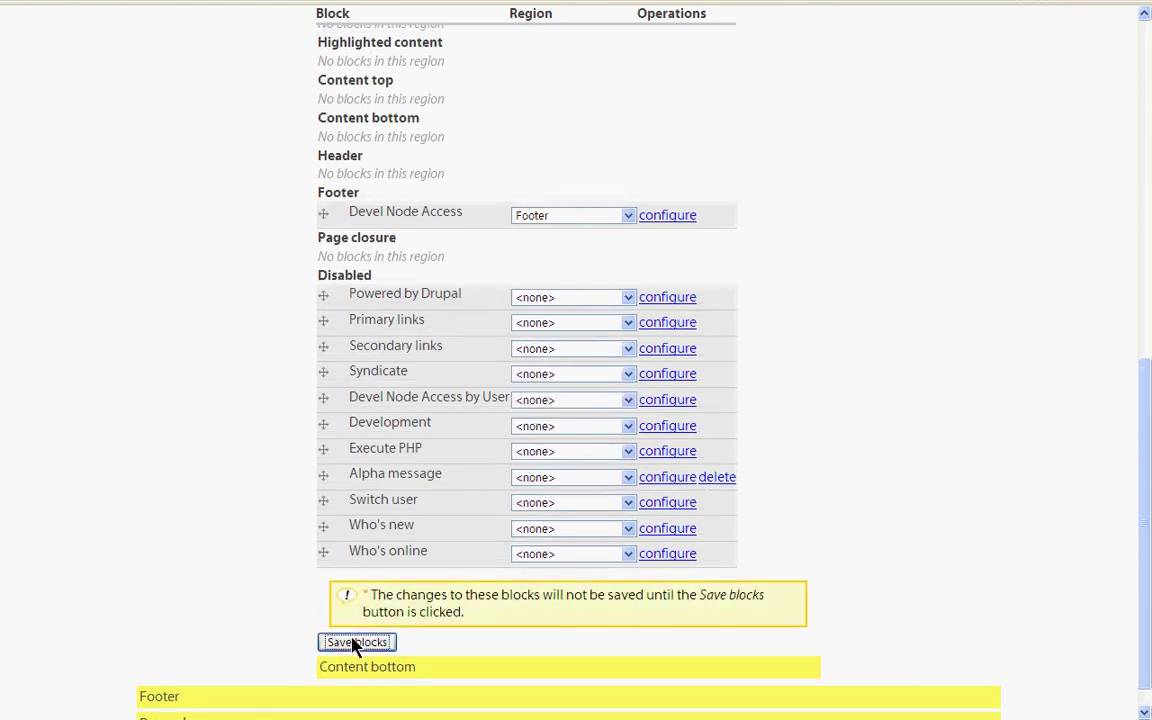